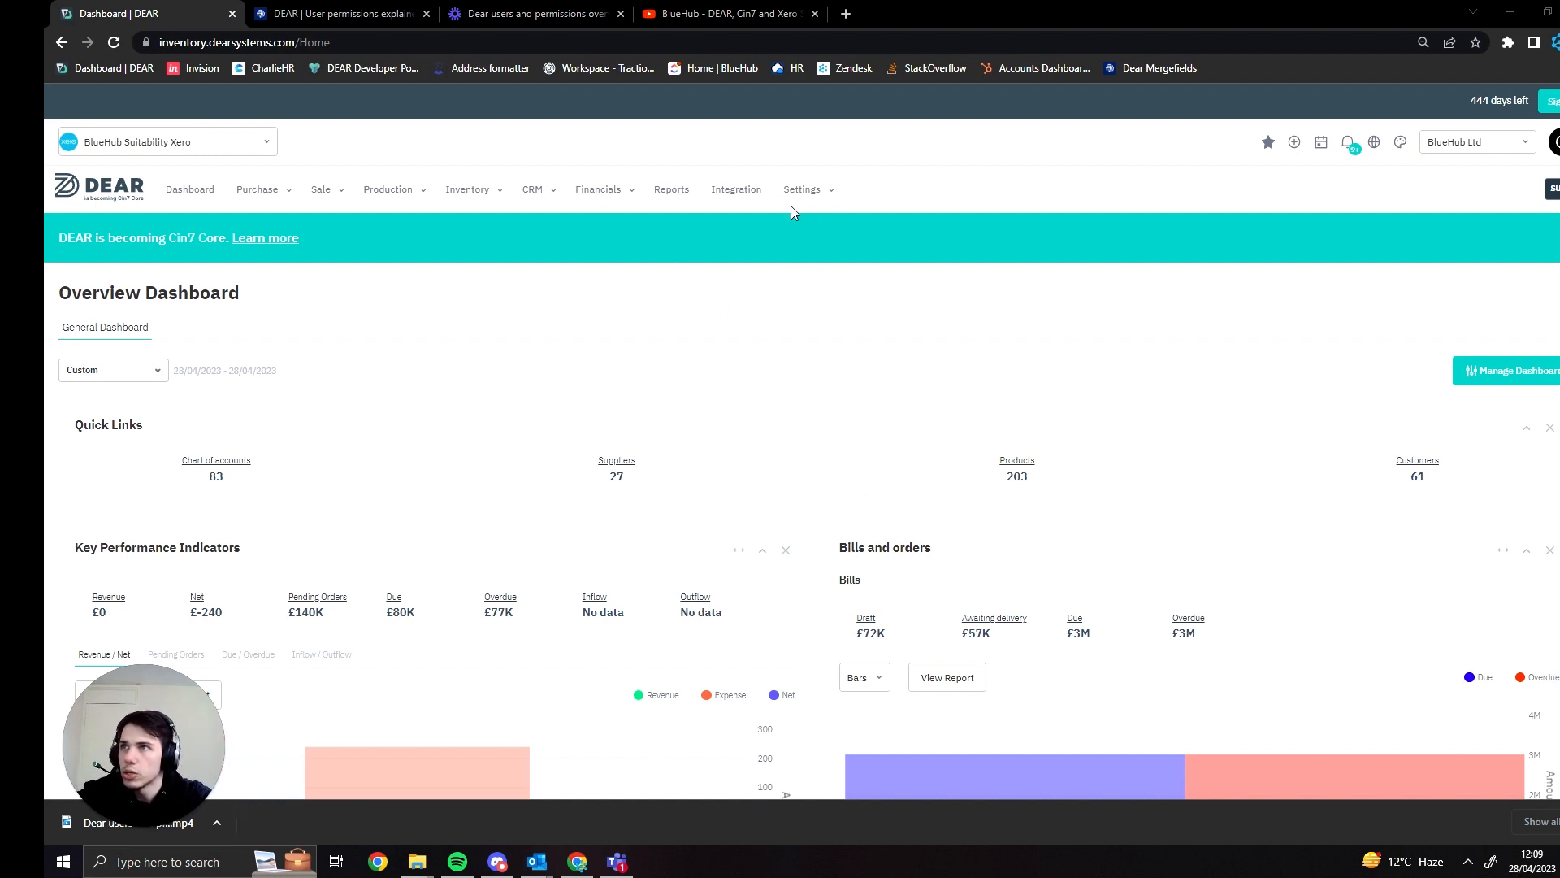
# - Open the supply rules of the CF location from the Locations & Bins reference book
pyautogui.click(759, 260)
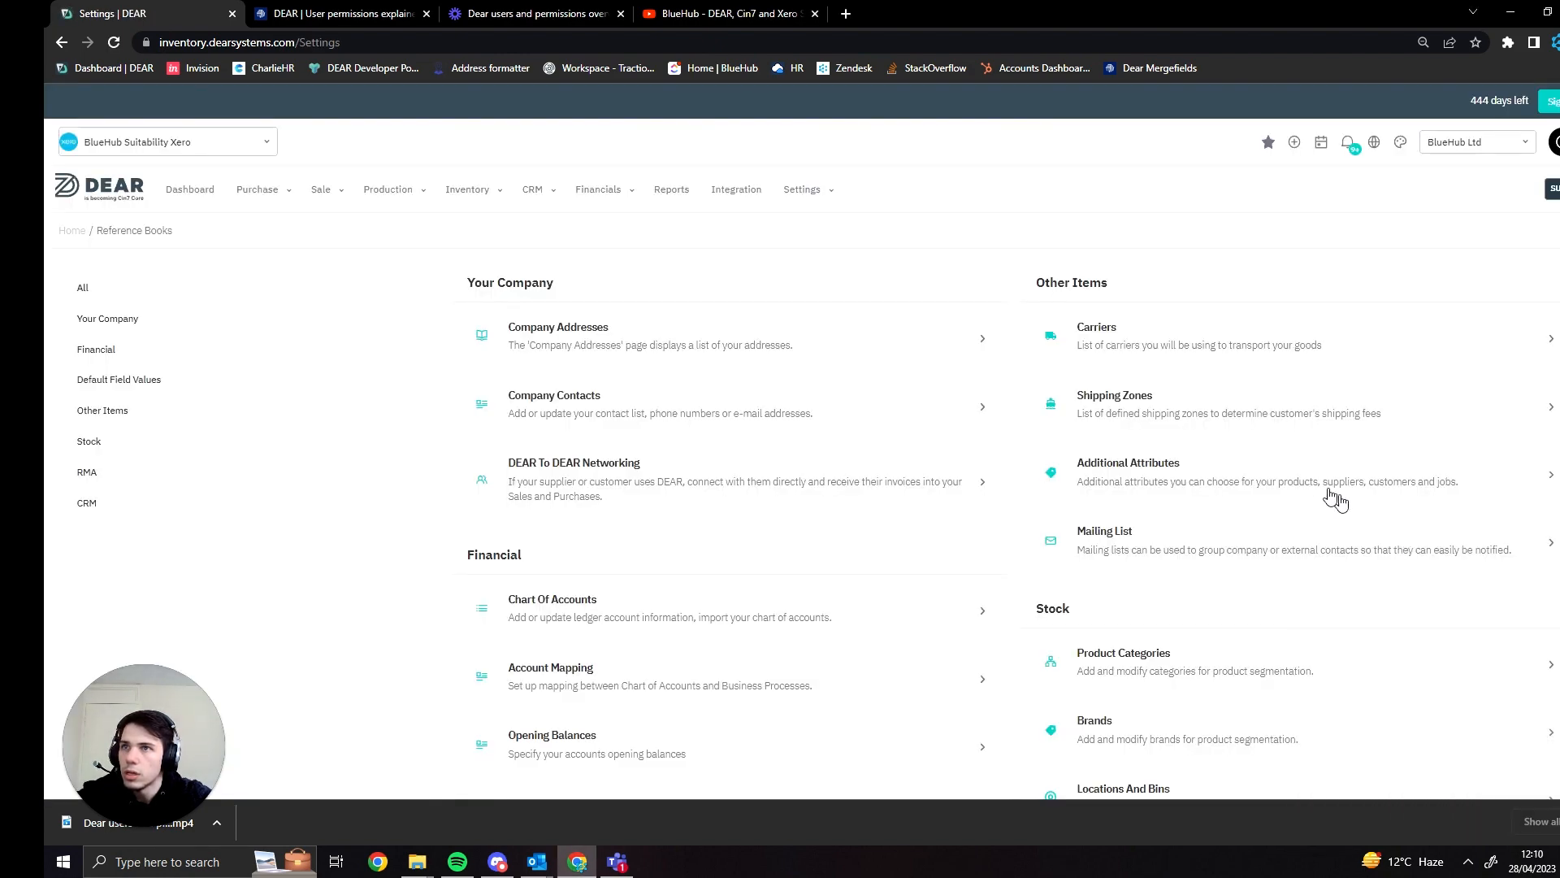
pyautogui.scroll(-2, 1321, 498)
pyautogui.scroll(-2, 1268, 520)
pyautogui.click(1200, 546)
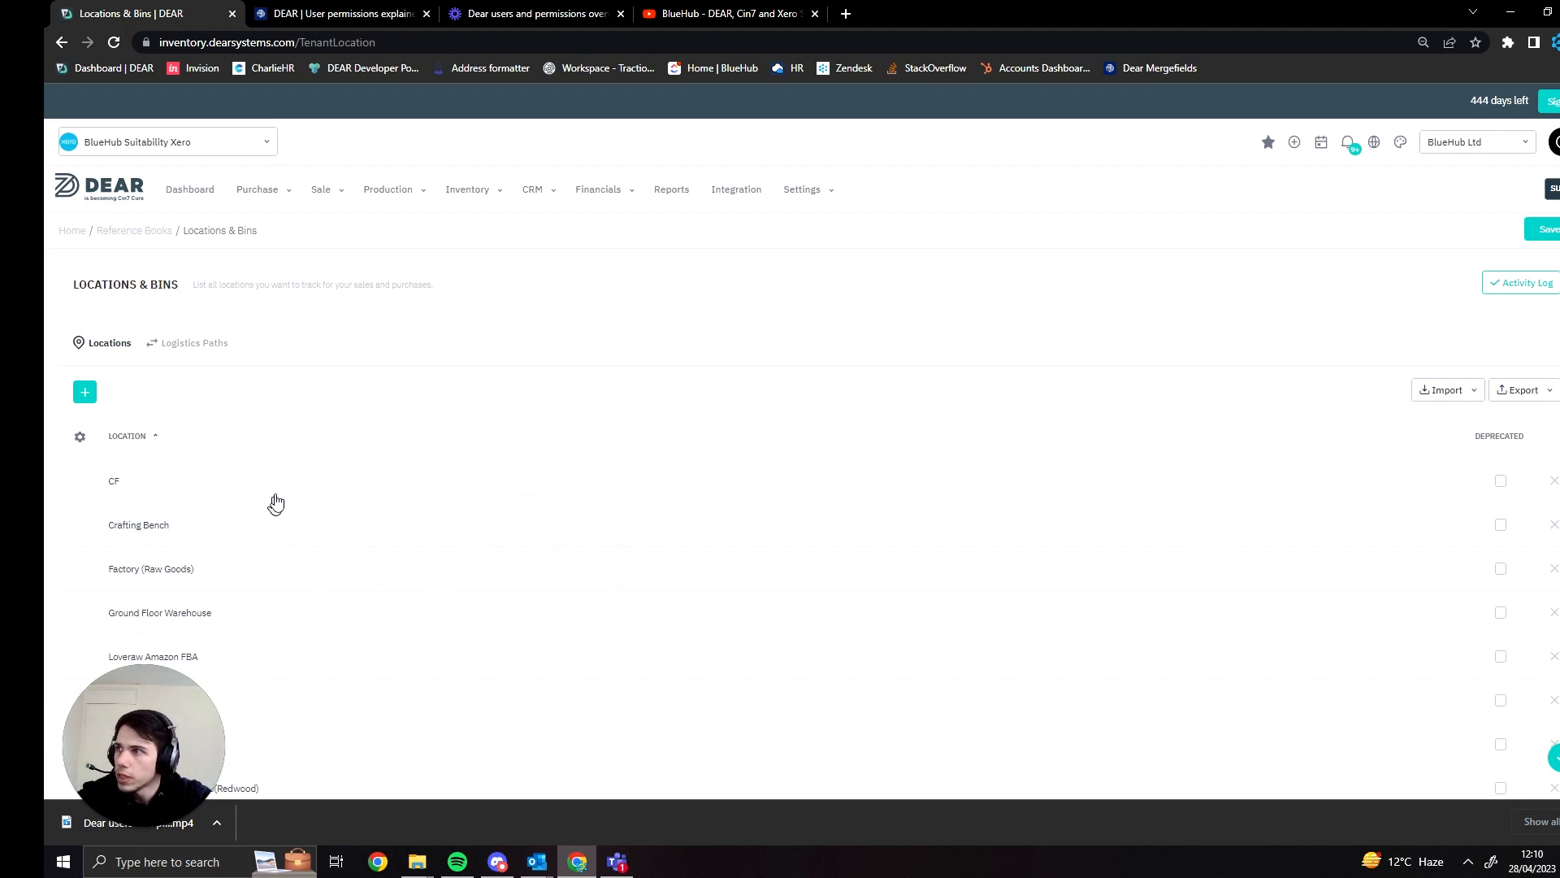
pyautogui.click(382, 497)
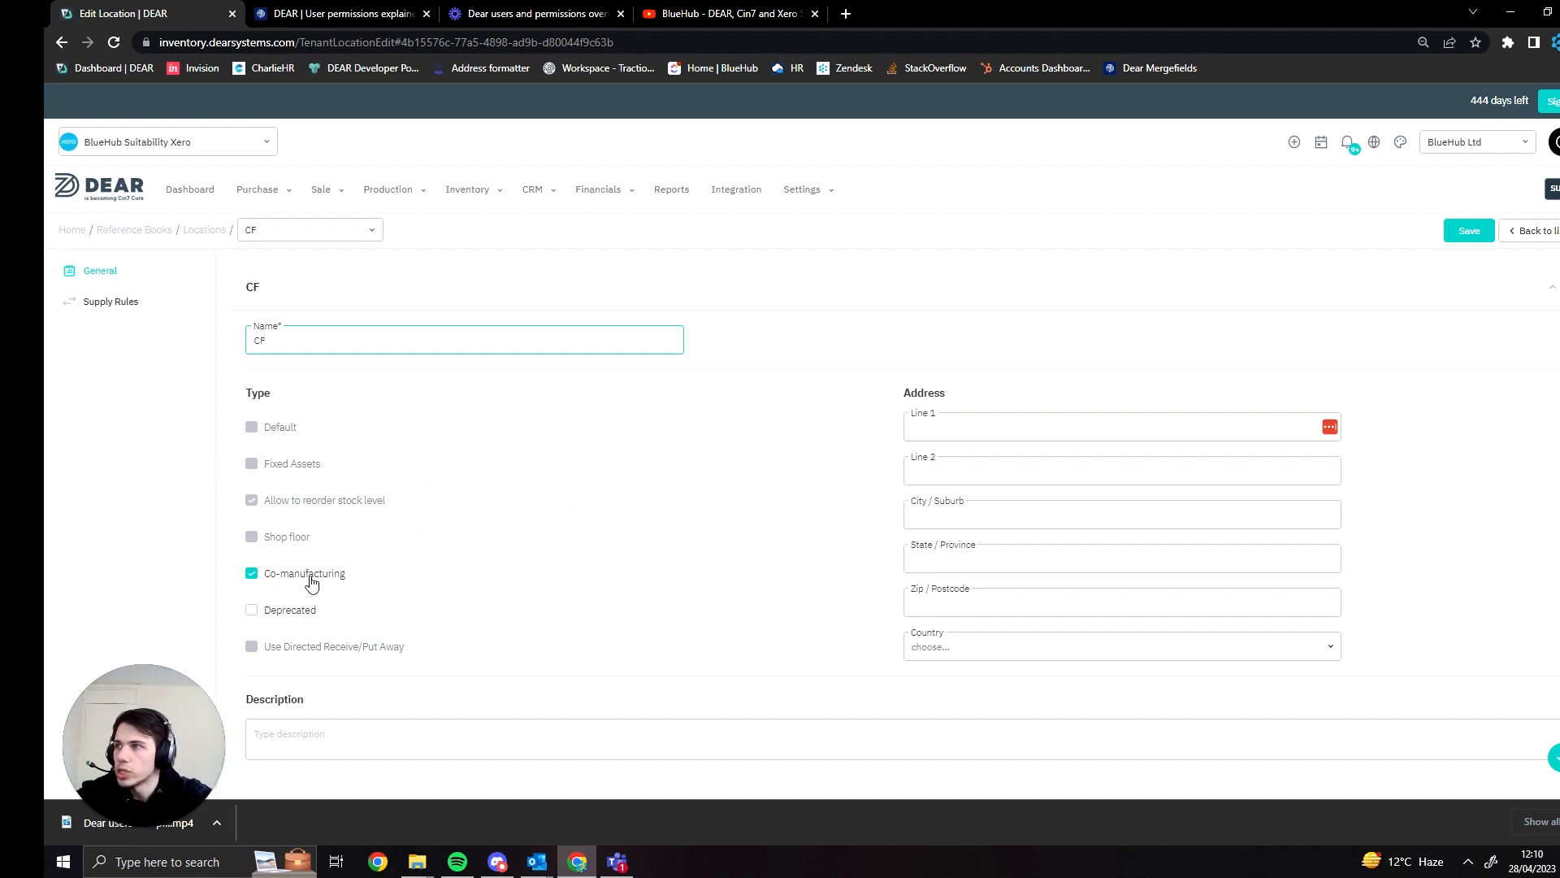
pyautogui.click(143, 309)
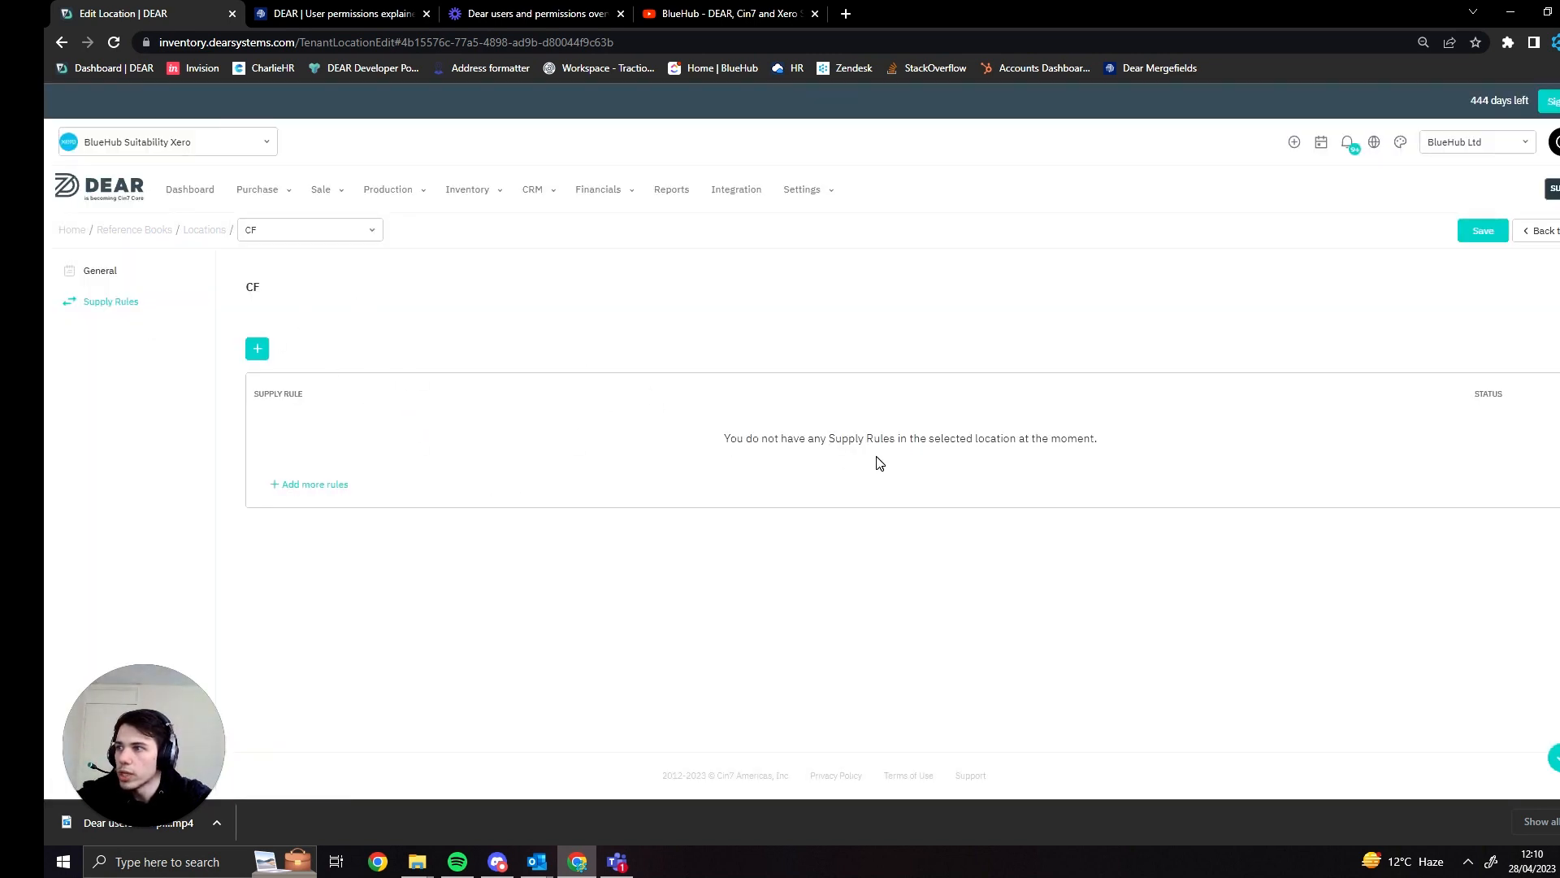
# - Add a new supply rule named "Generating stock" to the CF location and try to save it
pyautogui.click(257, 349)
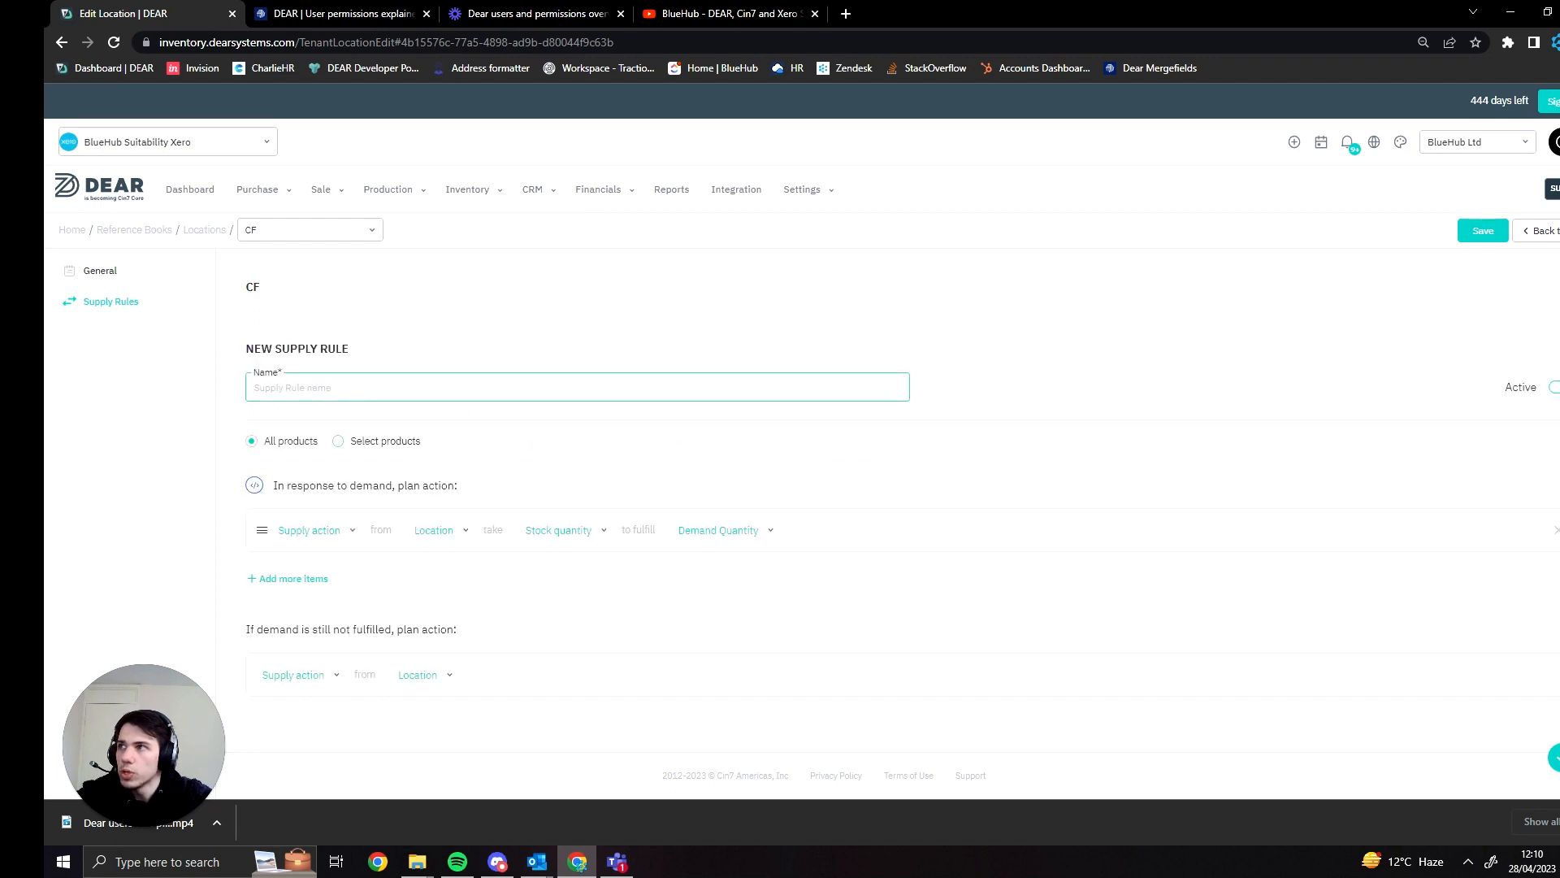
pyautogui.click(325, 388)
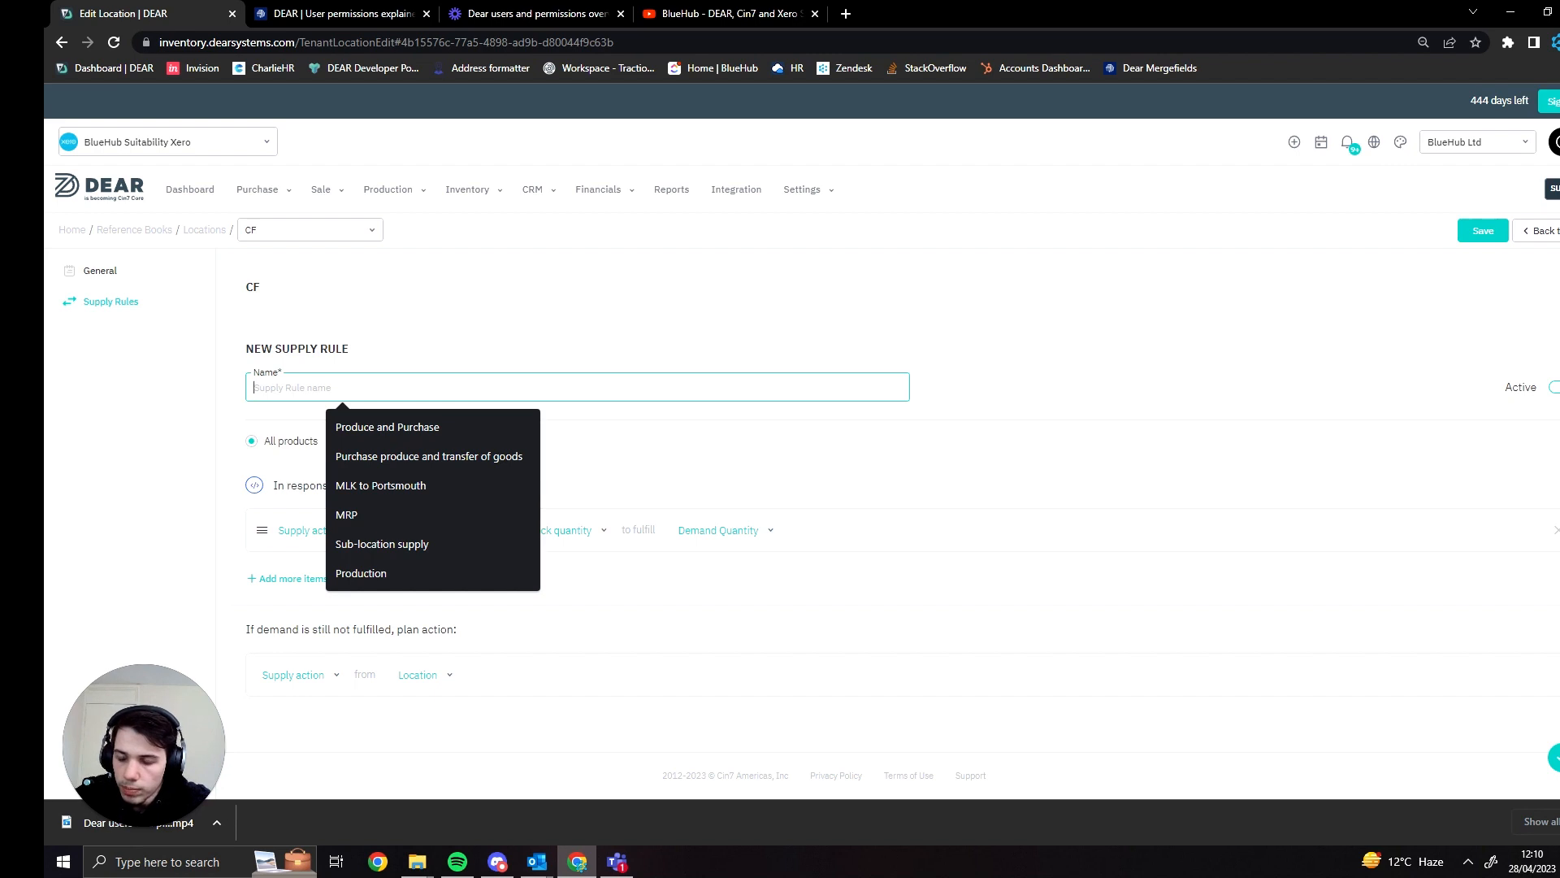
pyautogui.write('gENERATING PO')
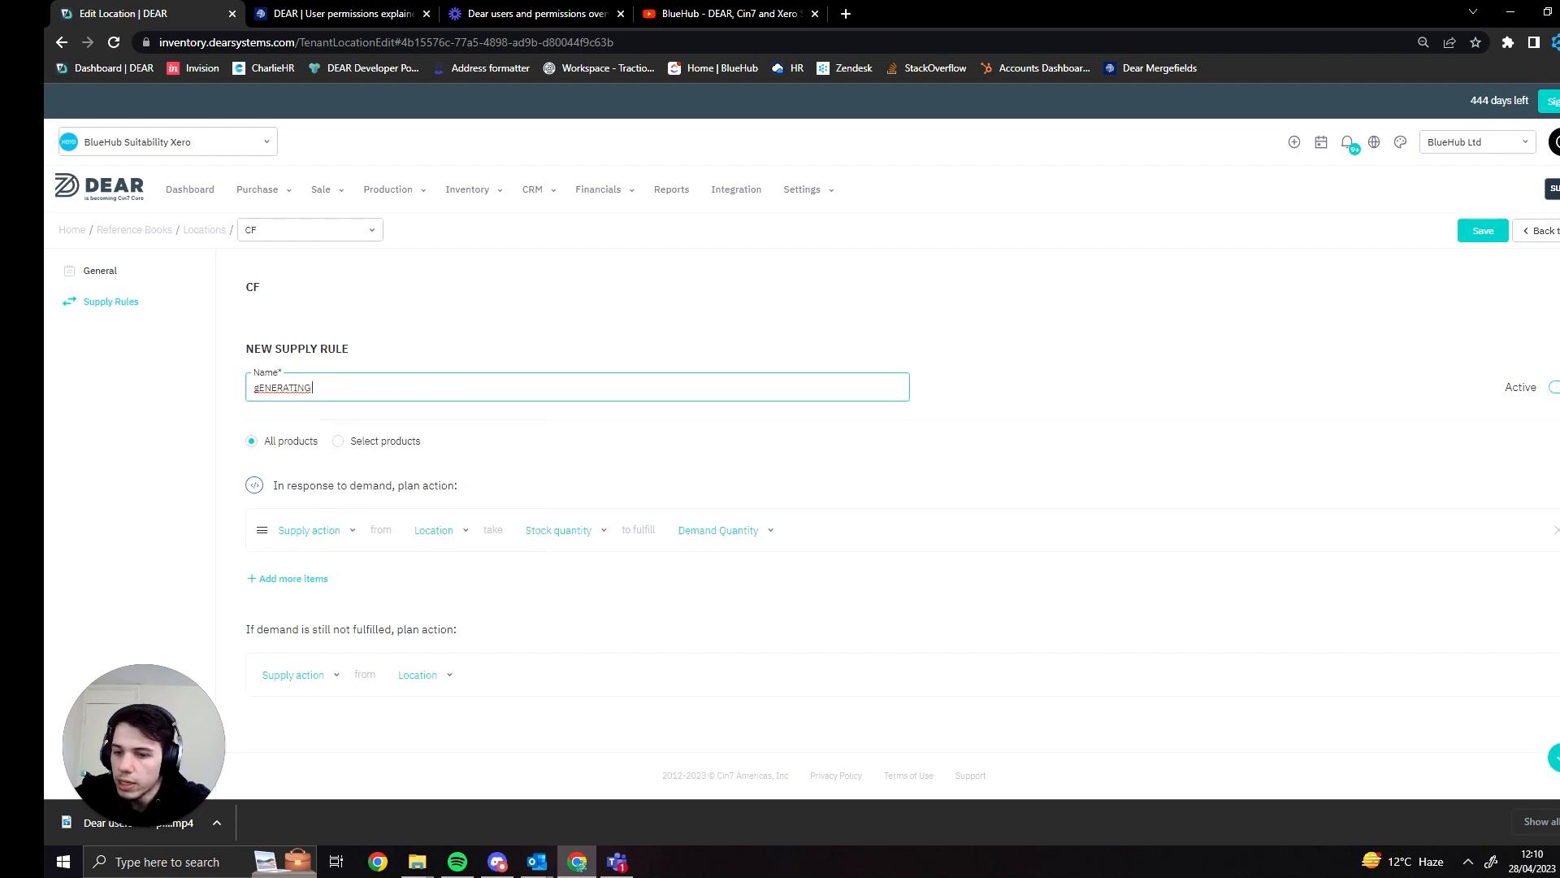
pyautogui.press('BackSpace')
pyautogui.press('BackSpace')
pyautogui.press('BackSpace')
pyautogui.press('BackSpace')
pyautogui.press('BackSpace')
pyautogui.press('BackSpace')
pyautogui.press('BackSpace')
pyautogui.press('BackSpace')
pyautogui.press('BackSpace')
pyautogui.press('BackSpace')
pyautogui.press('BackSpace')
pyautogui.press('BackSpace')
pyautogui.press('BackSpace')
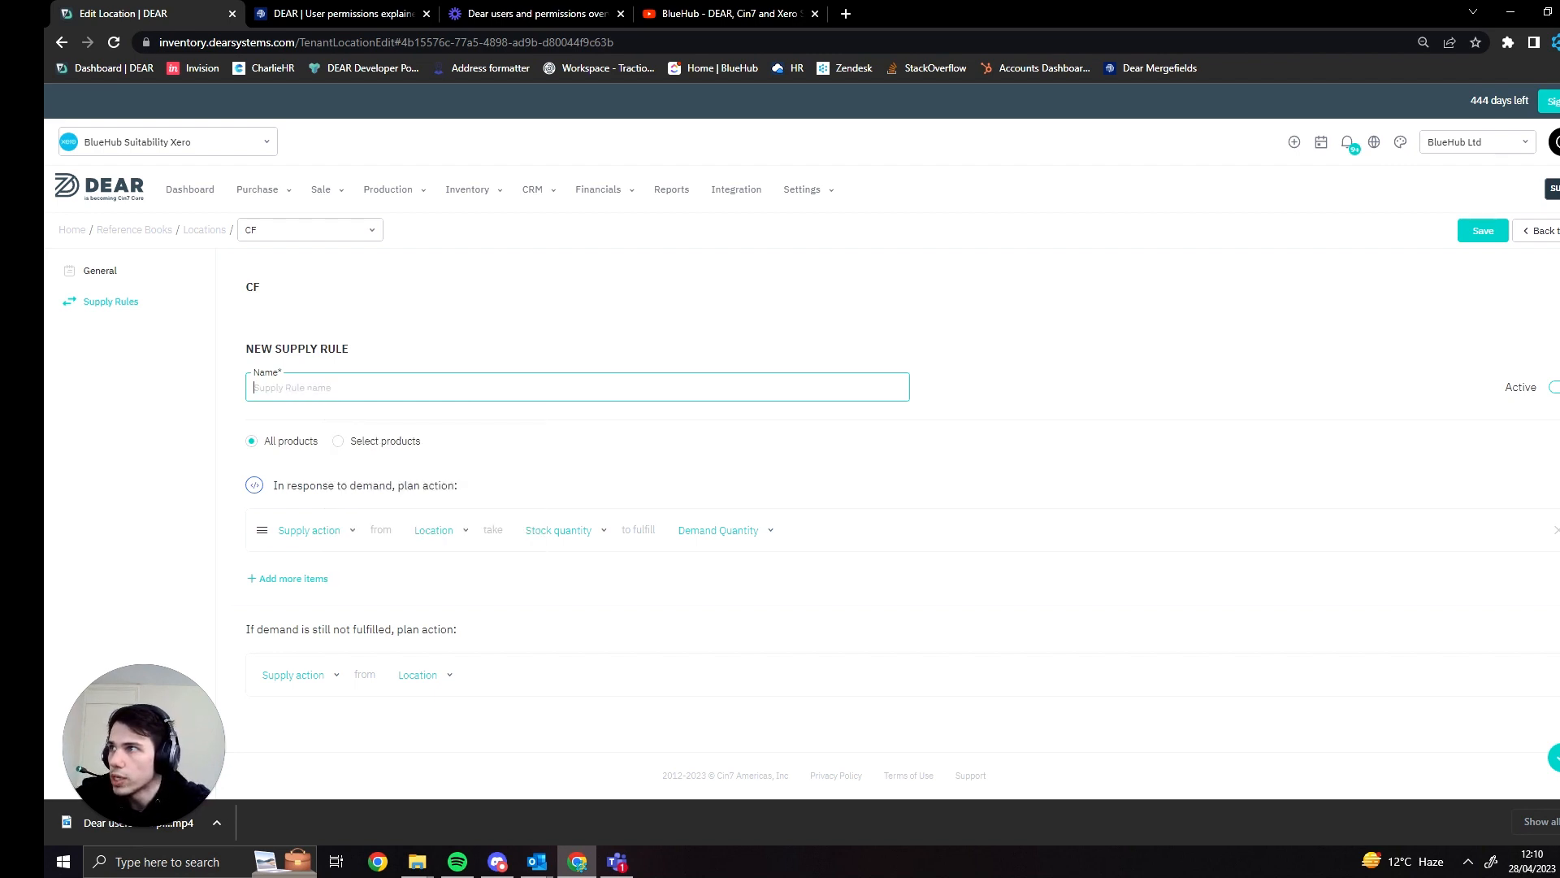
pyautogui.write('GEne')
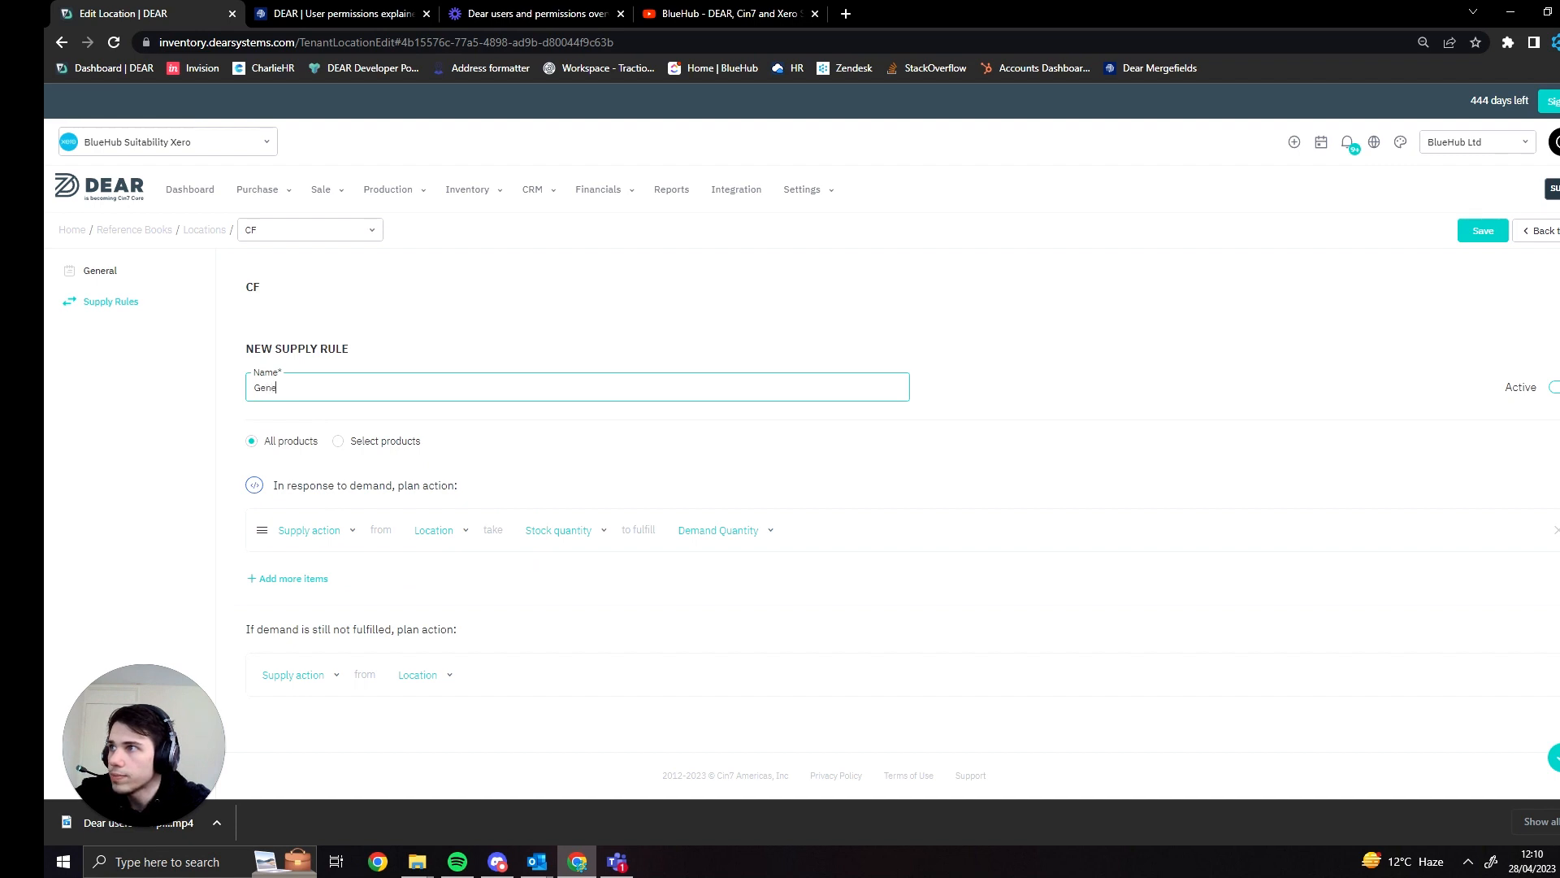
pyautogui.write('rating stoc')
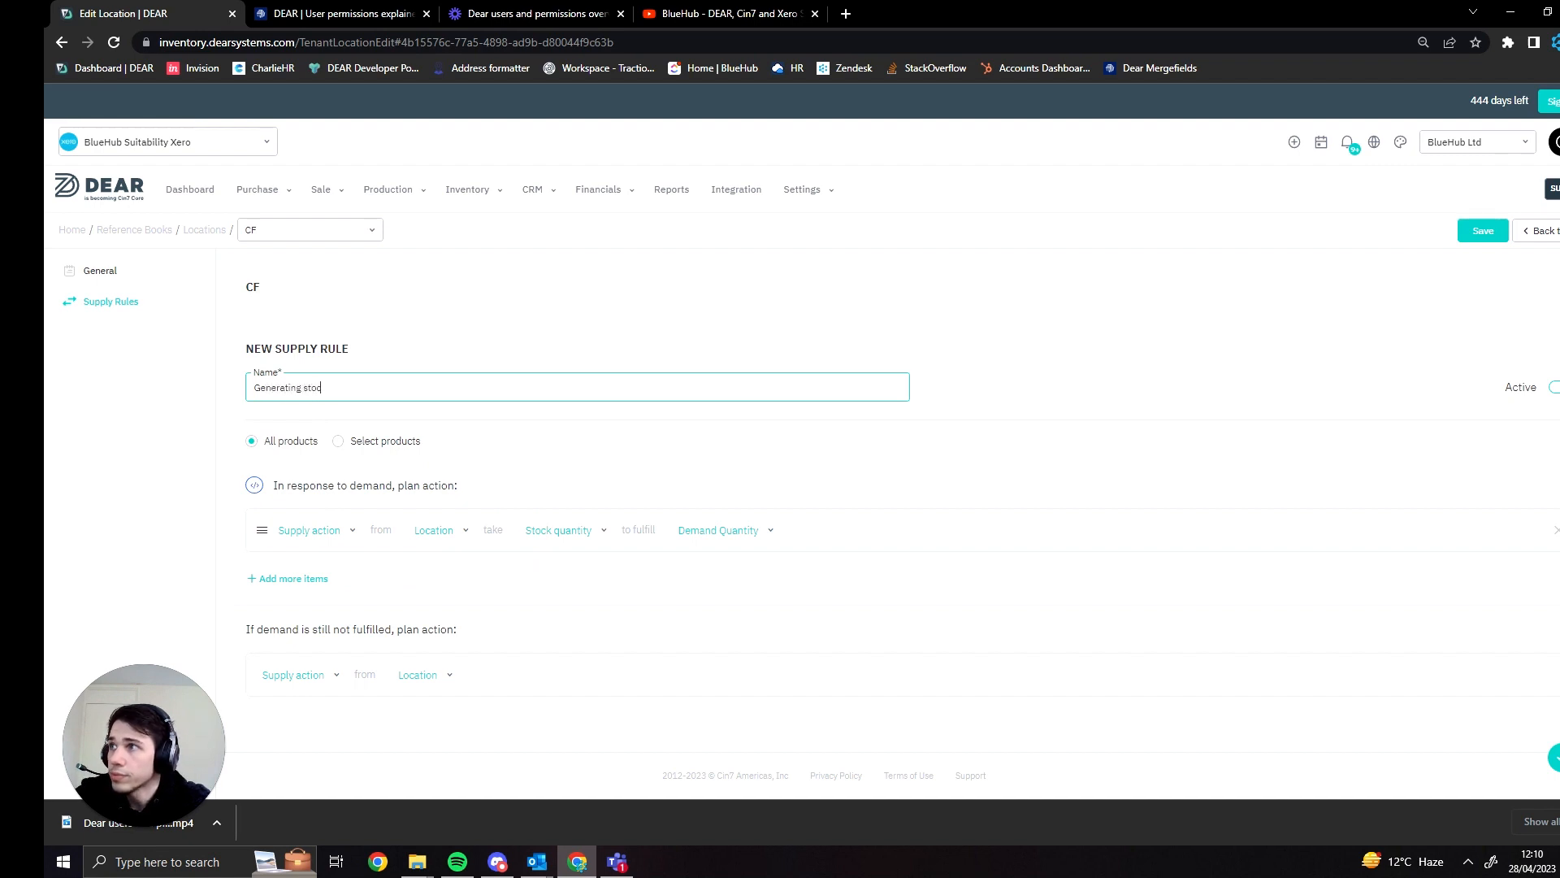
pyautogui.write('k')
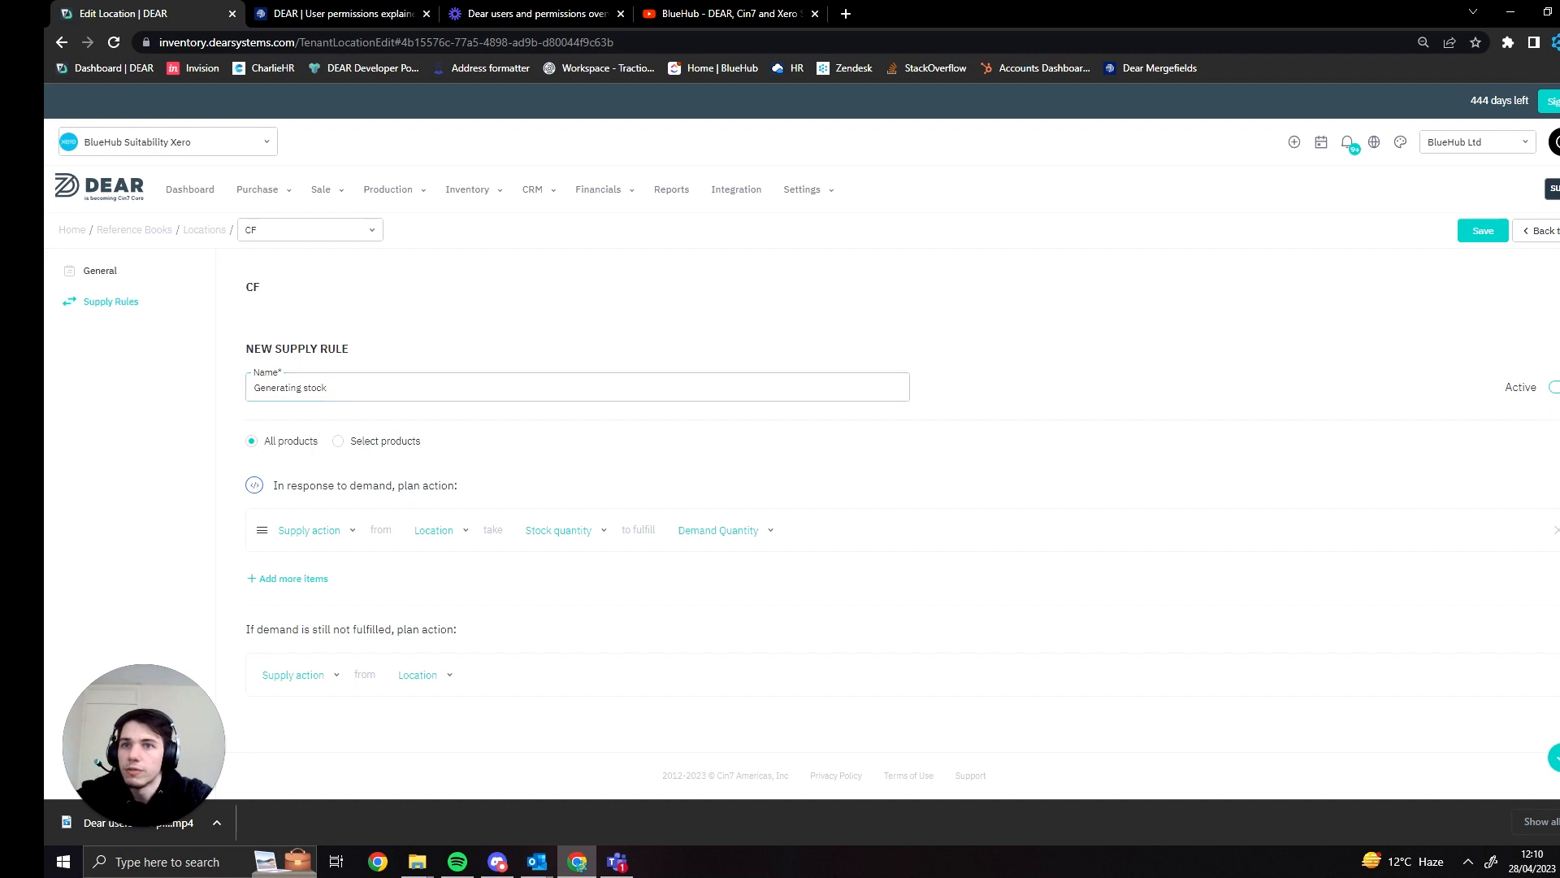
pyautogui.click(1553, 751)
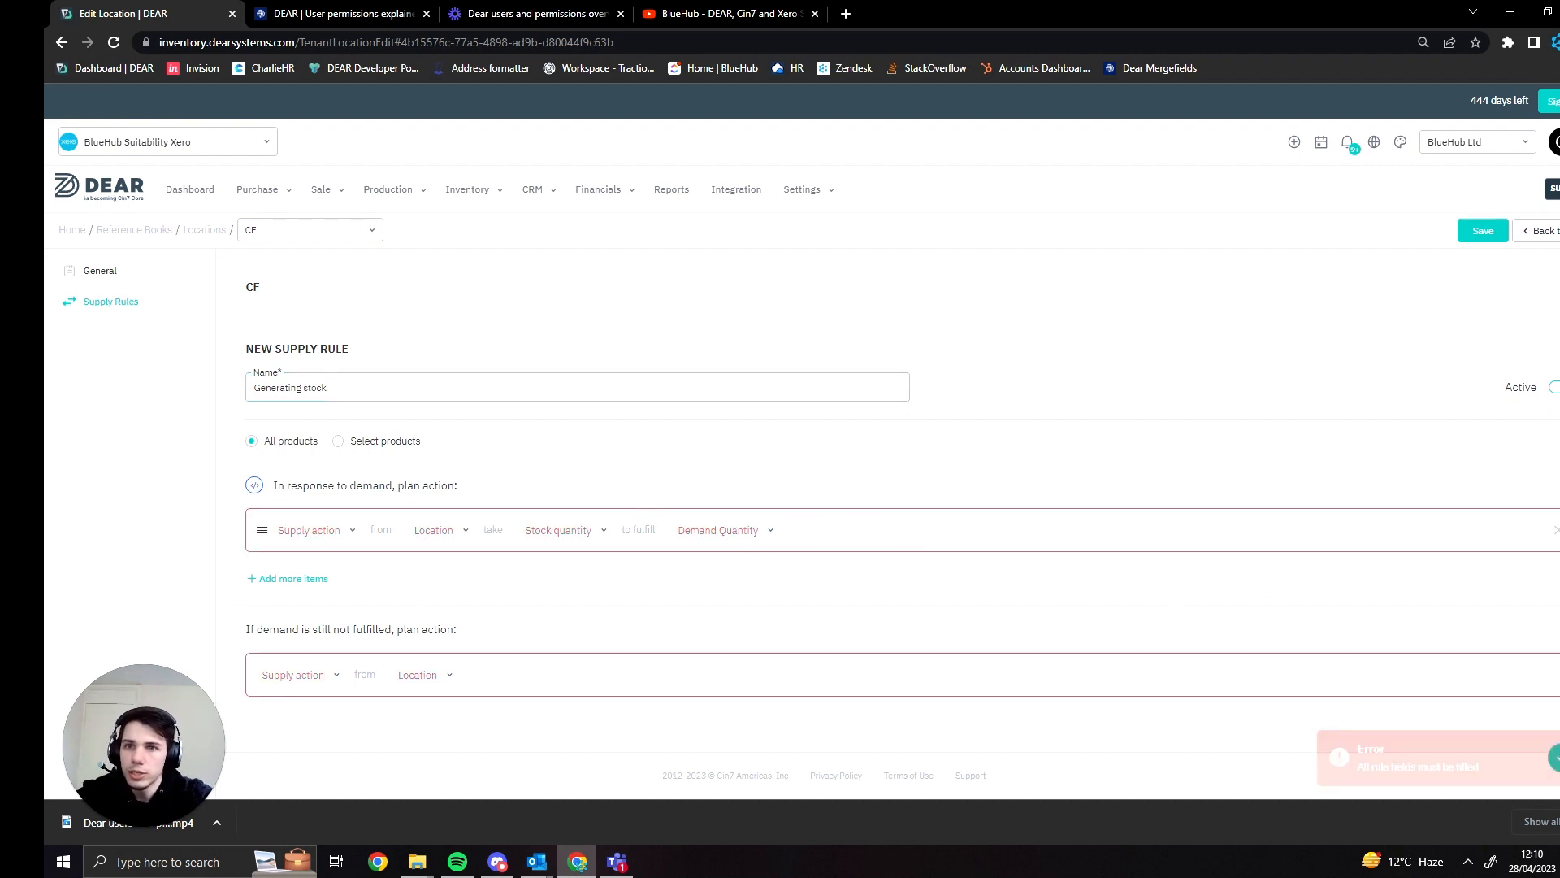
pyautogui.click(1558, 822)
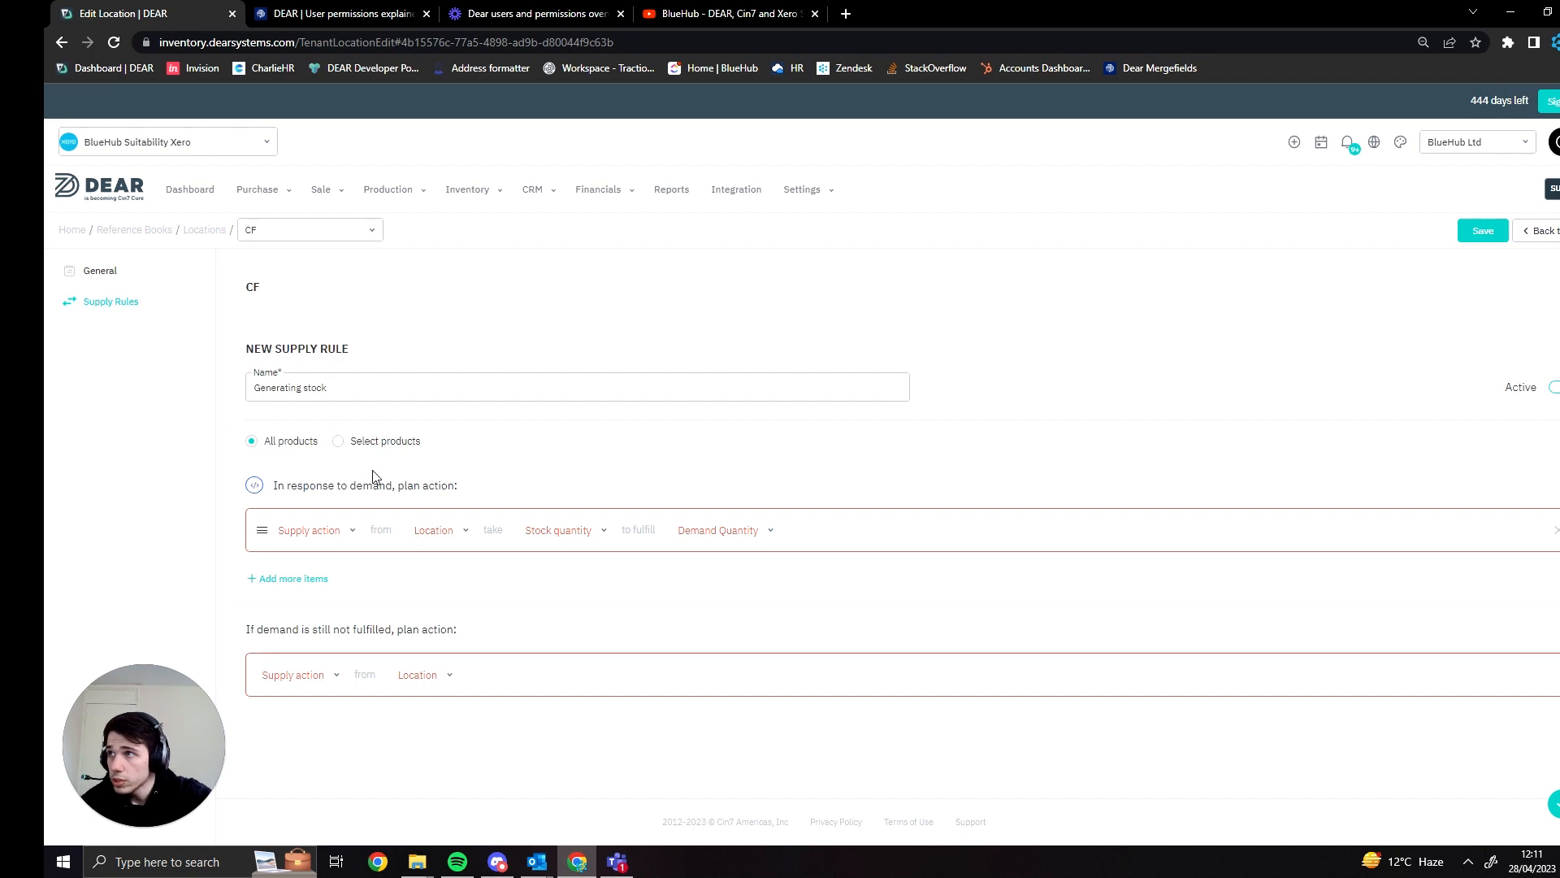
pyautogui.moveTo(497, 492); pyautogui.dragTo(221, 487)
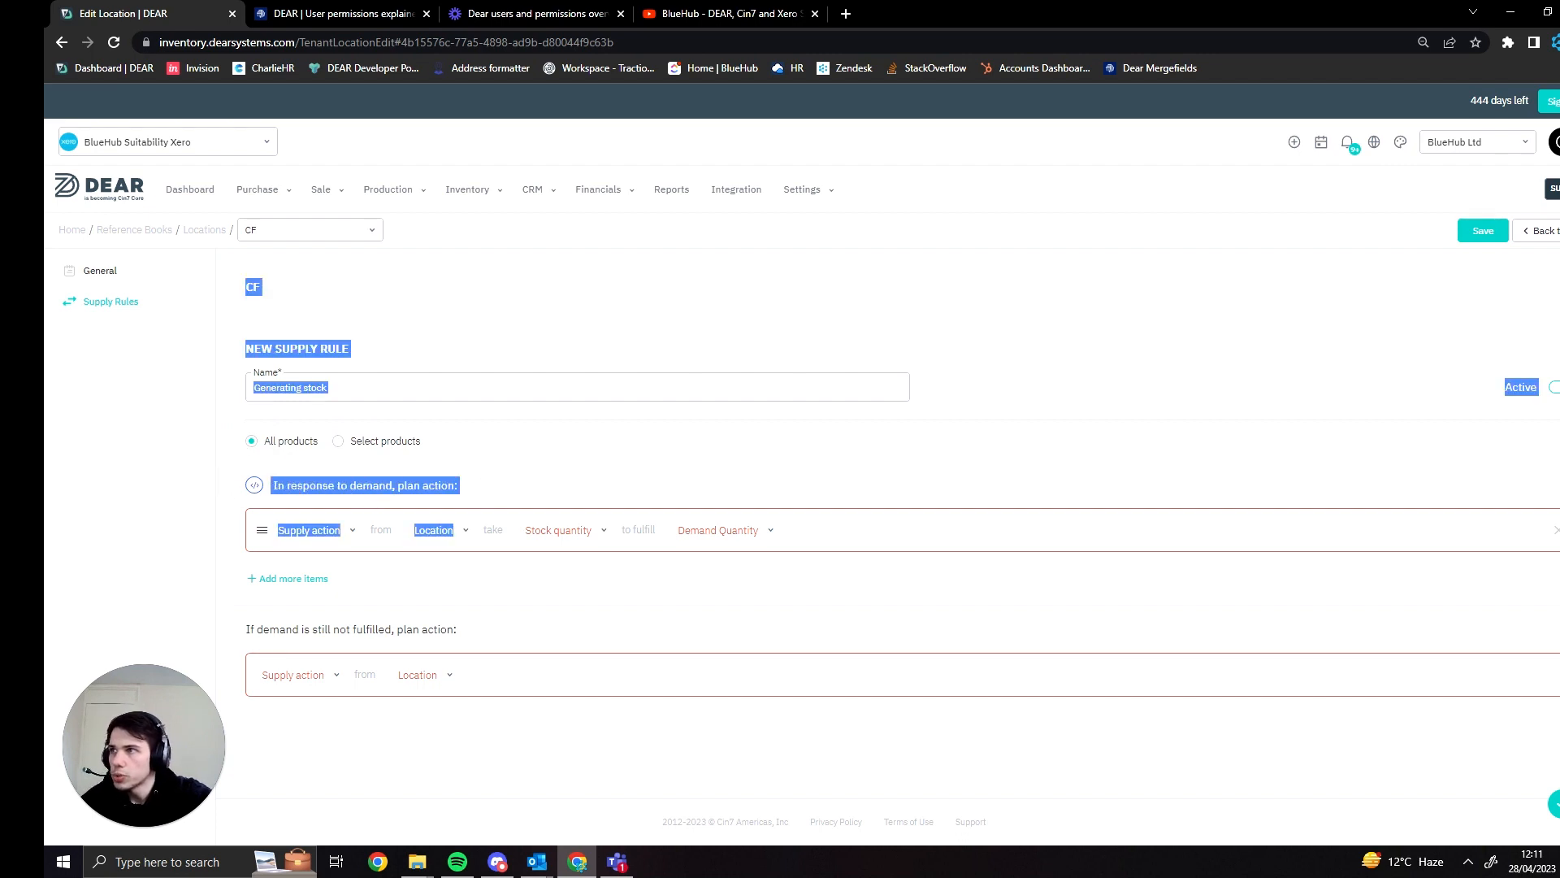
pyautogui.click(528, 486)
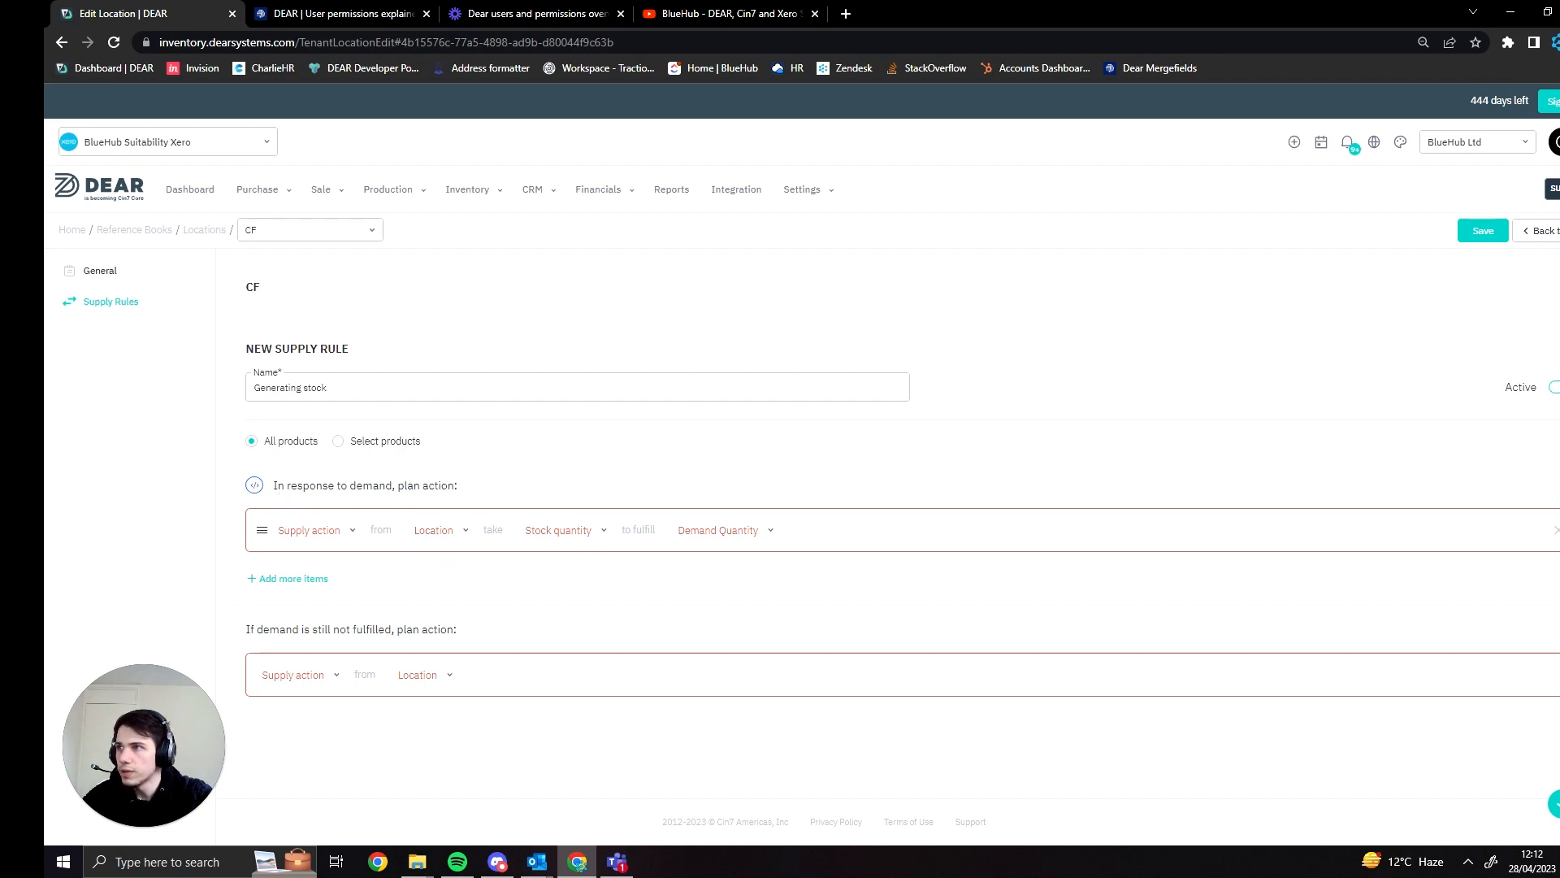
pyautogui.moveTo(273, 485); pyautogui.dragTo(467, 487)
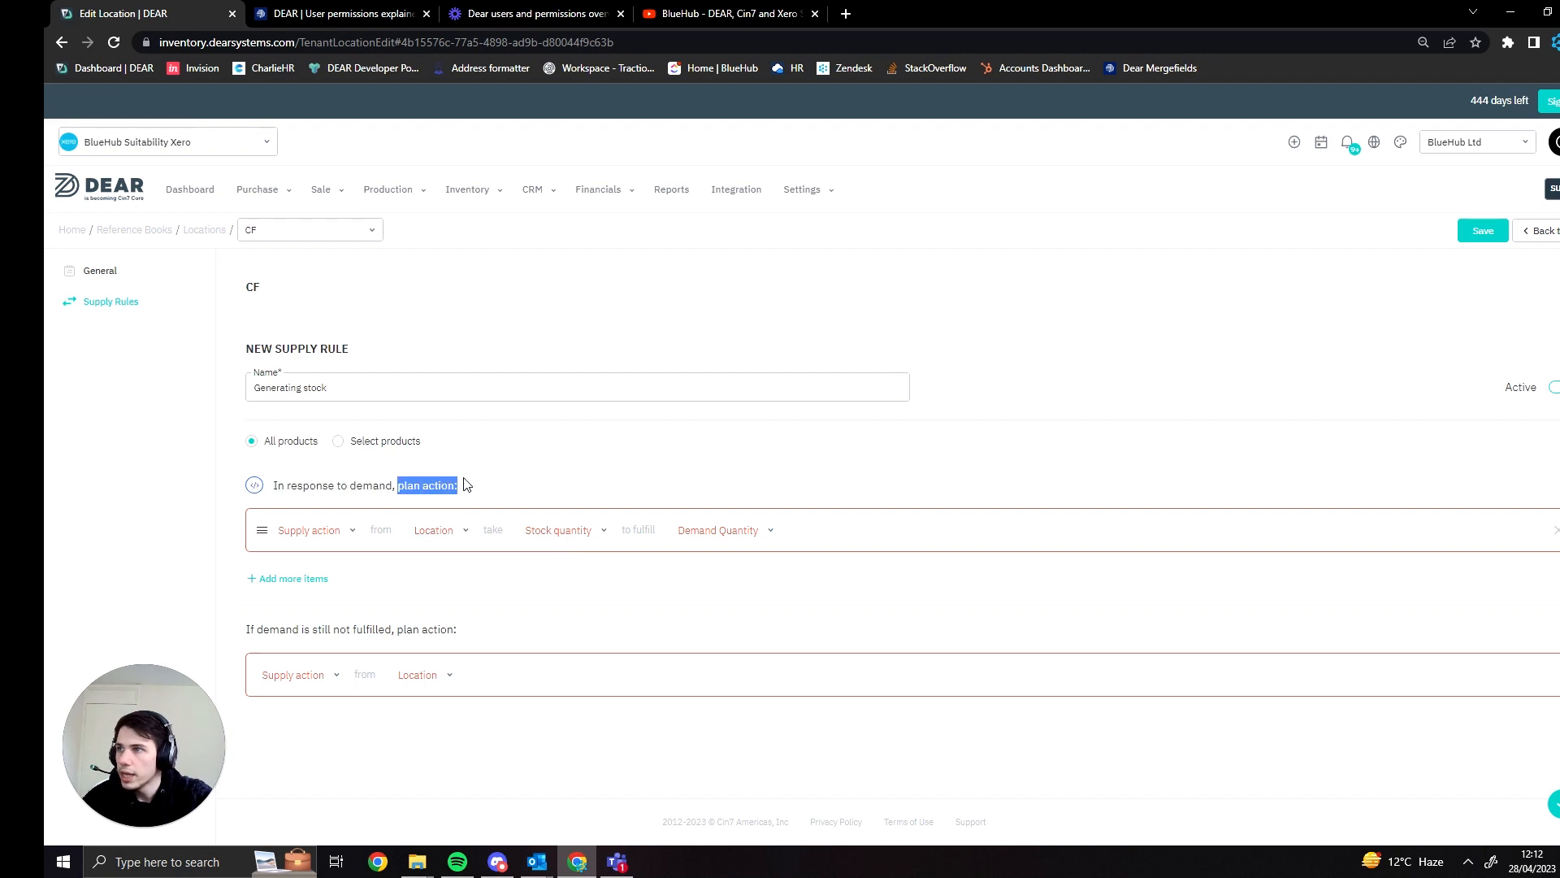
pyautogui.click(465, 496)
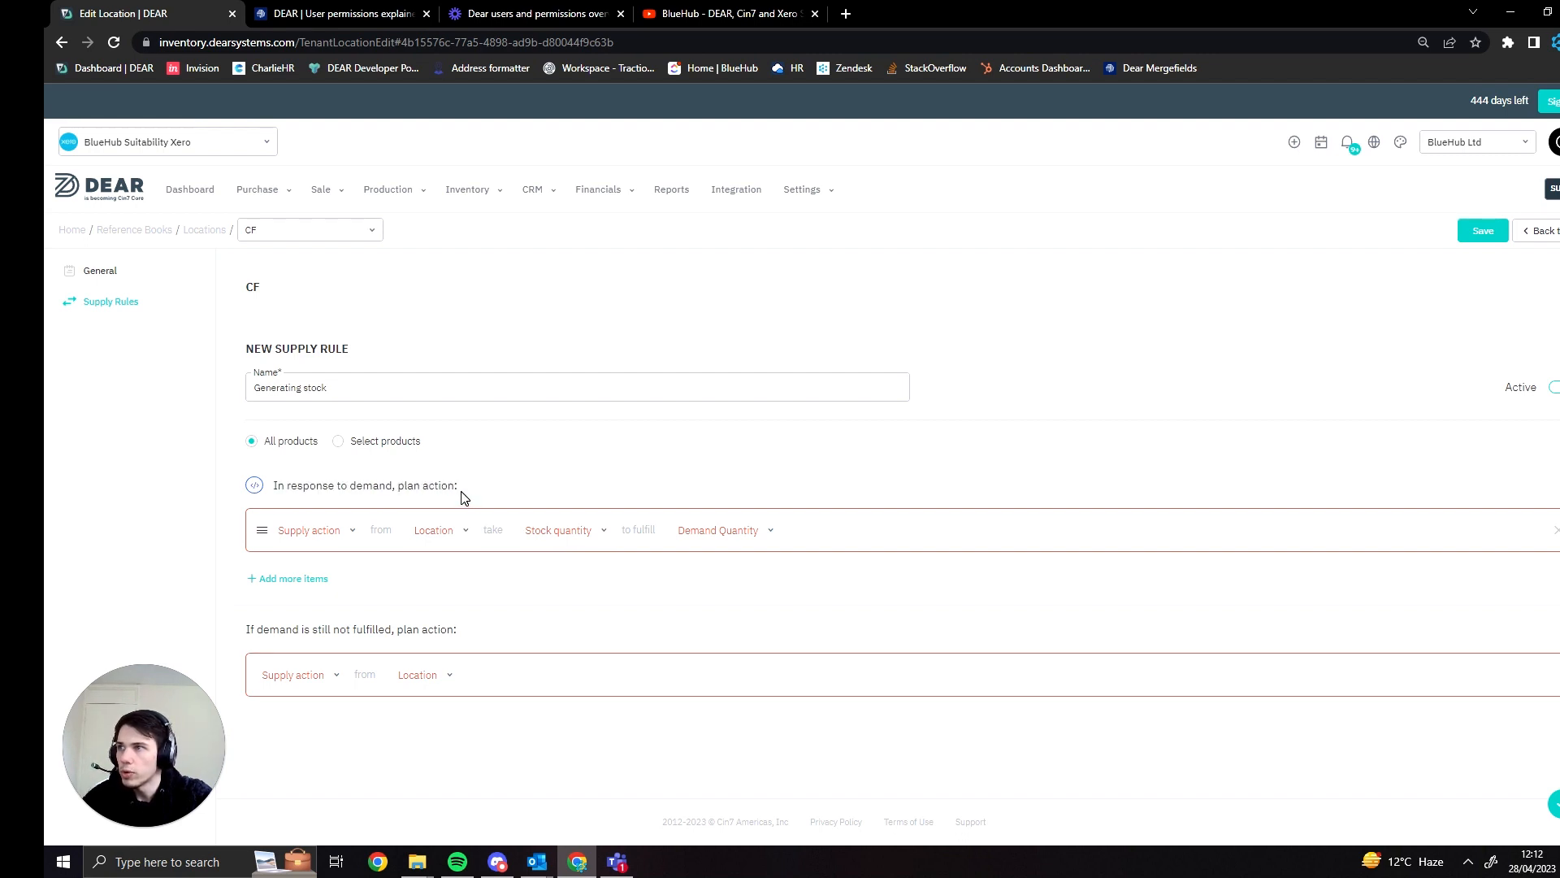
pyautogui.moveTo(465, 488); pyautogui.dragTo(385, 486)
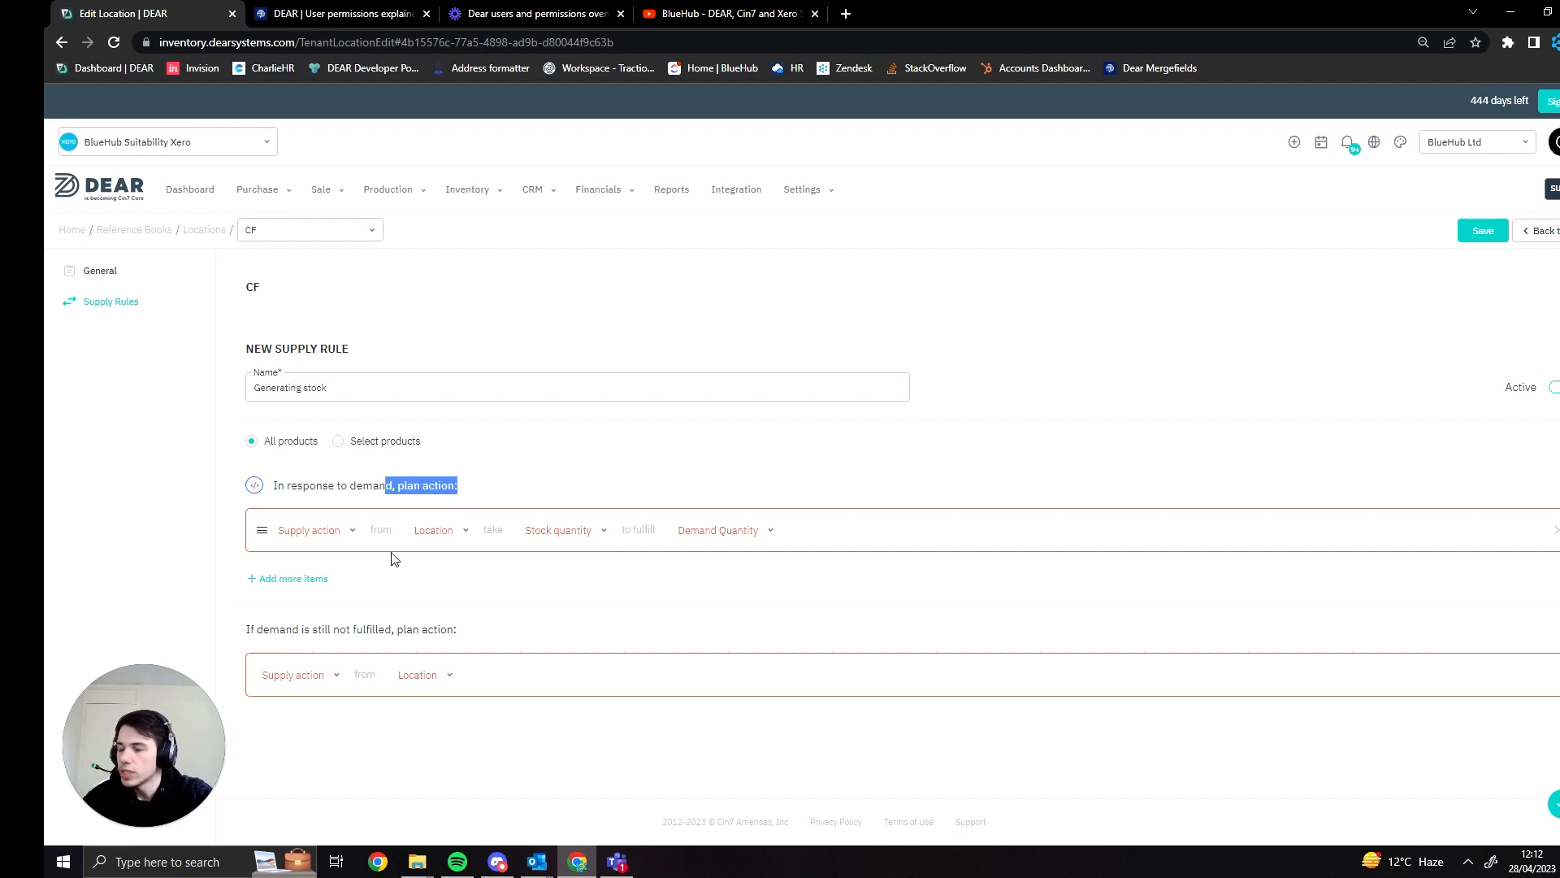
pyautogui.click(345, 540)
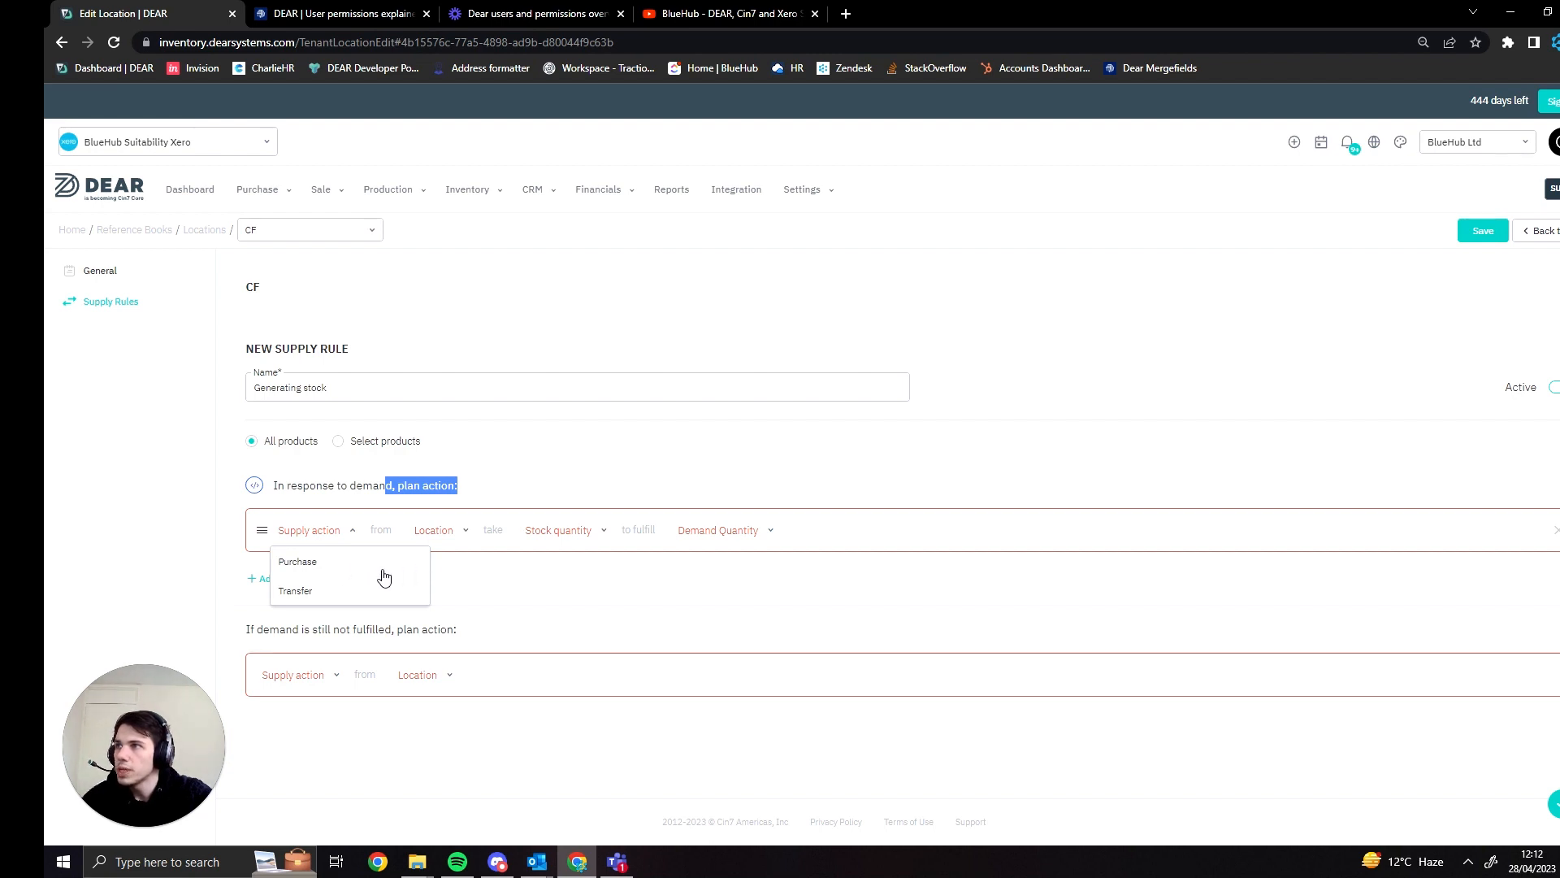
pyautogui.click(150, 271)
pyautogui.click(857, 555)
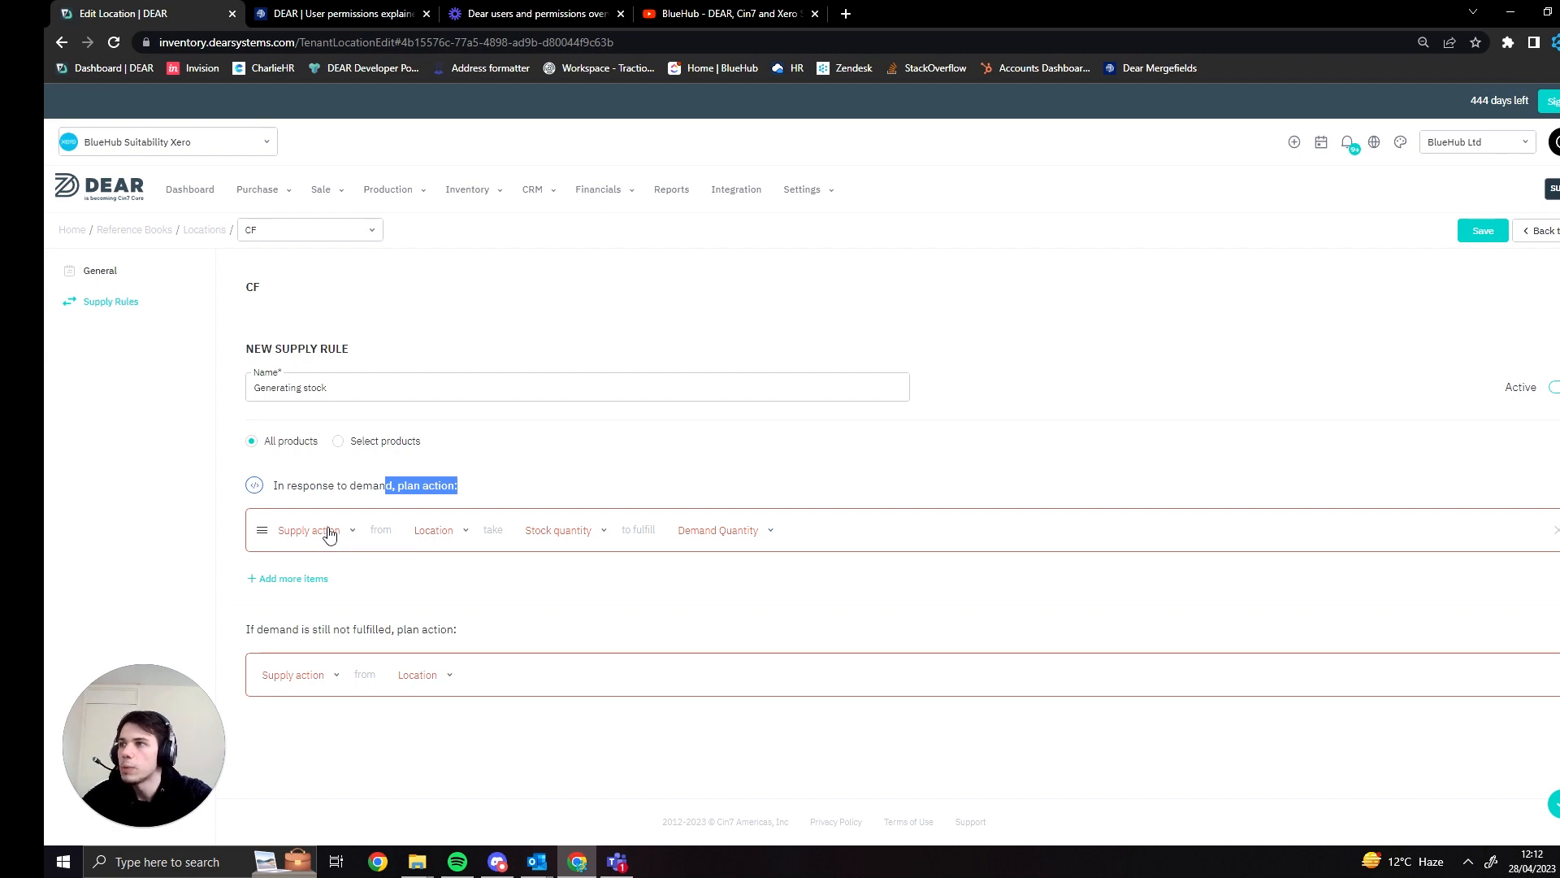
# - Set the rule's action in response to demand to Purchase from the supplier with the lowest price
pyautogui.click(326, 532)
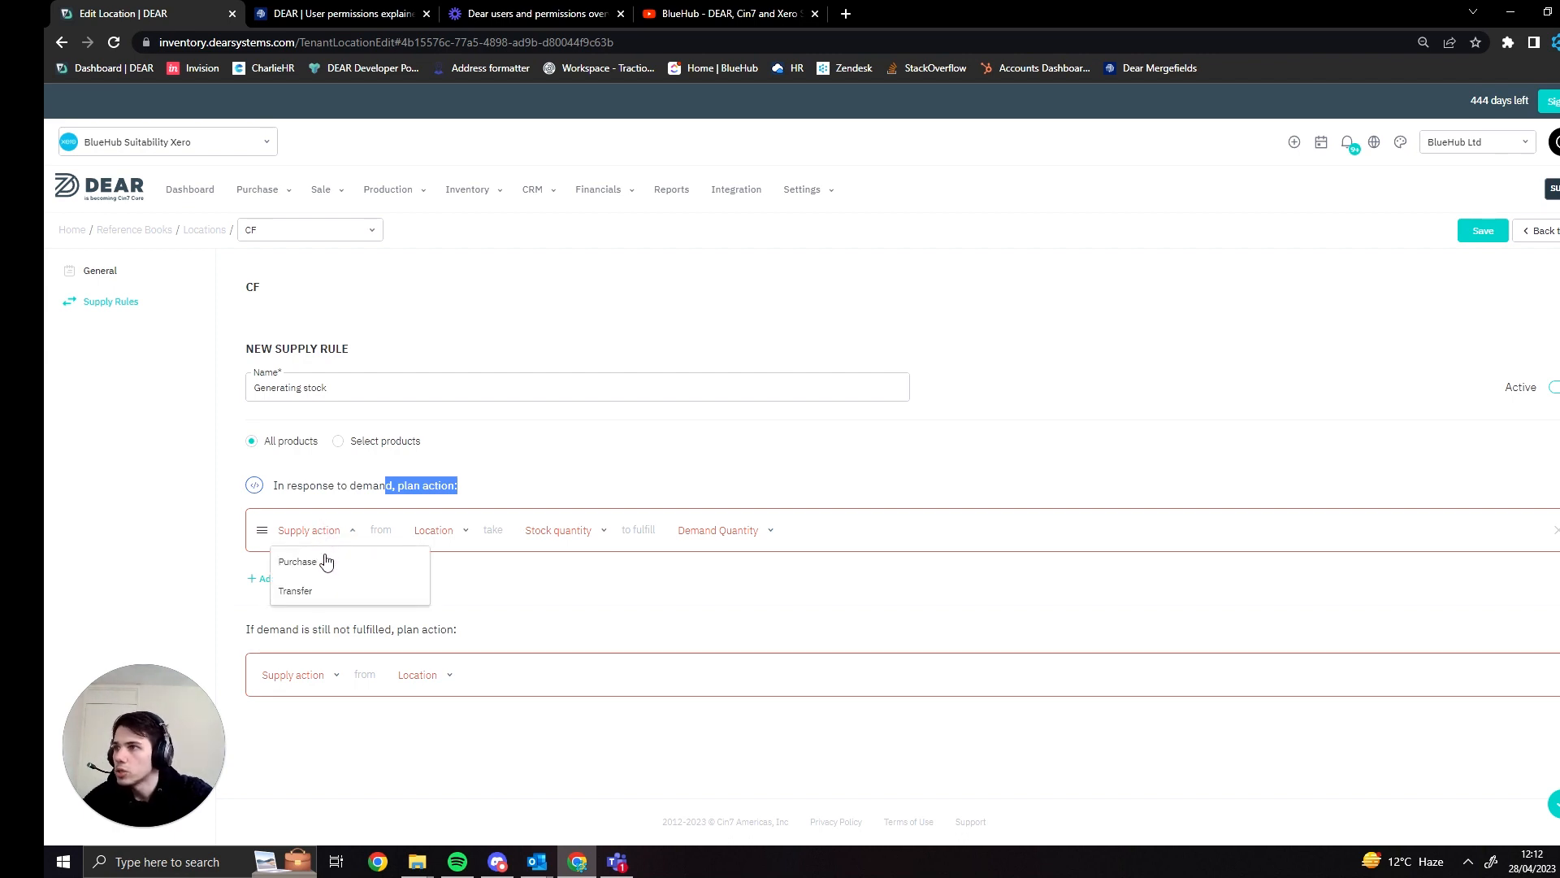
pyautogui.click(336, 562)
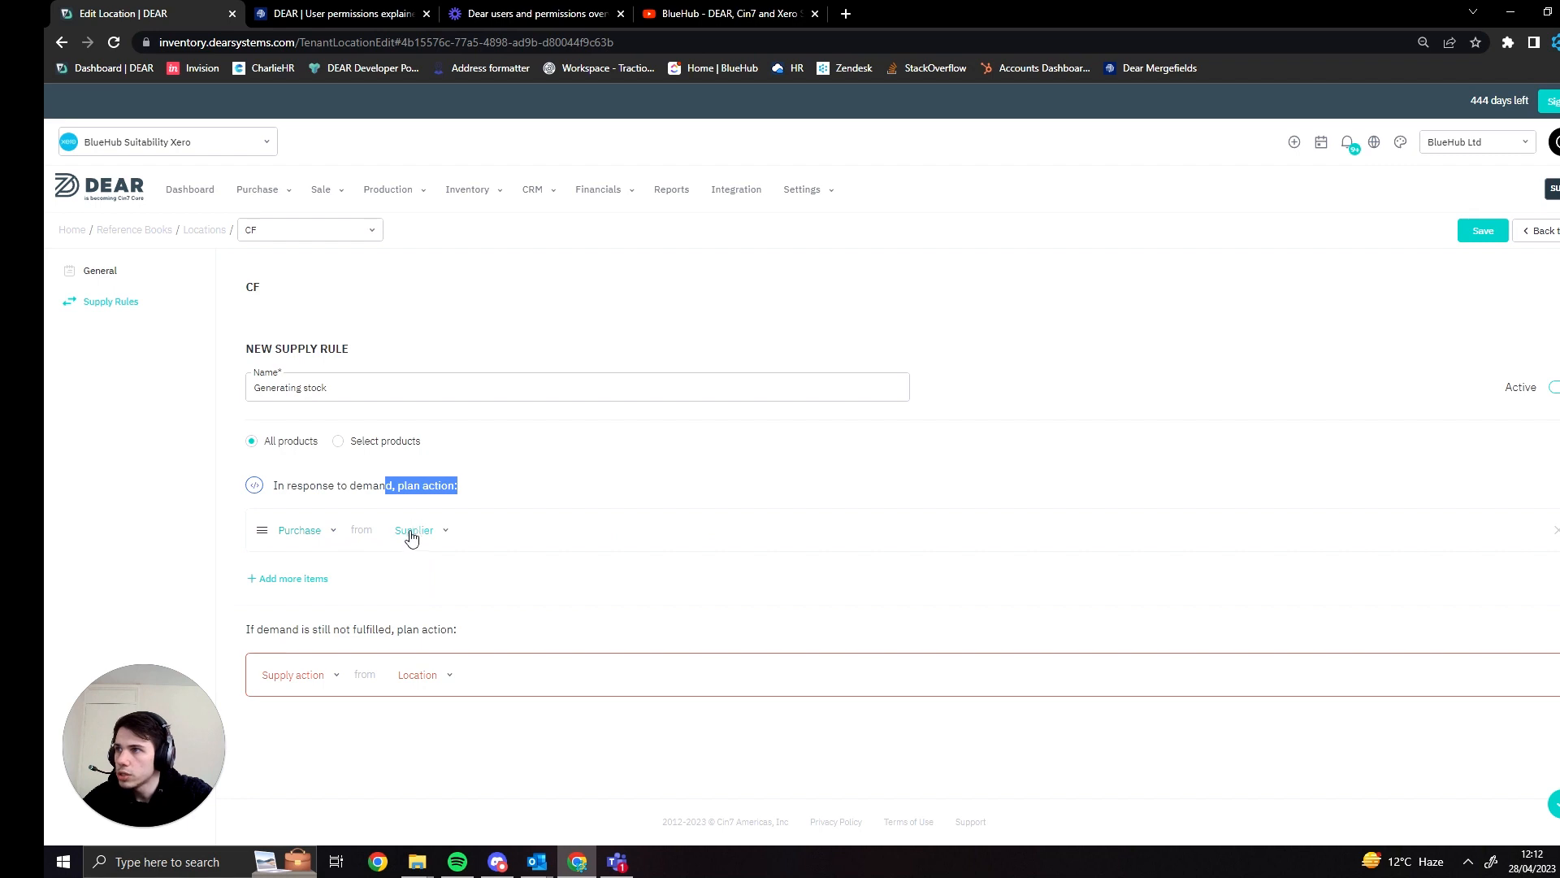
pyautogui.click(415, 531)
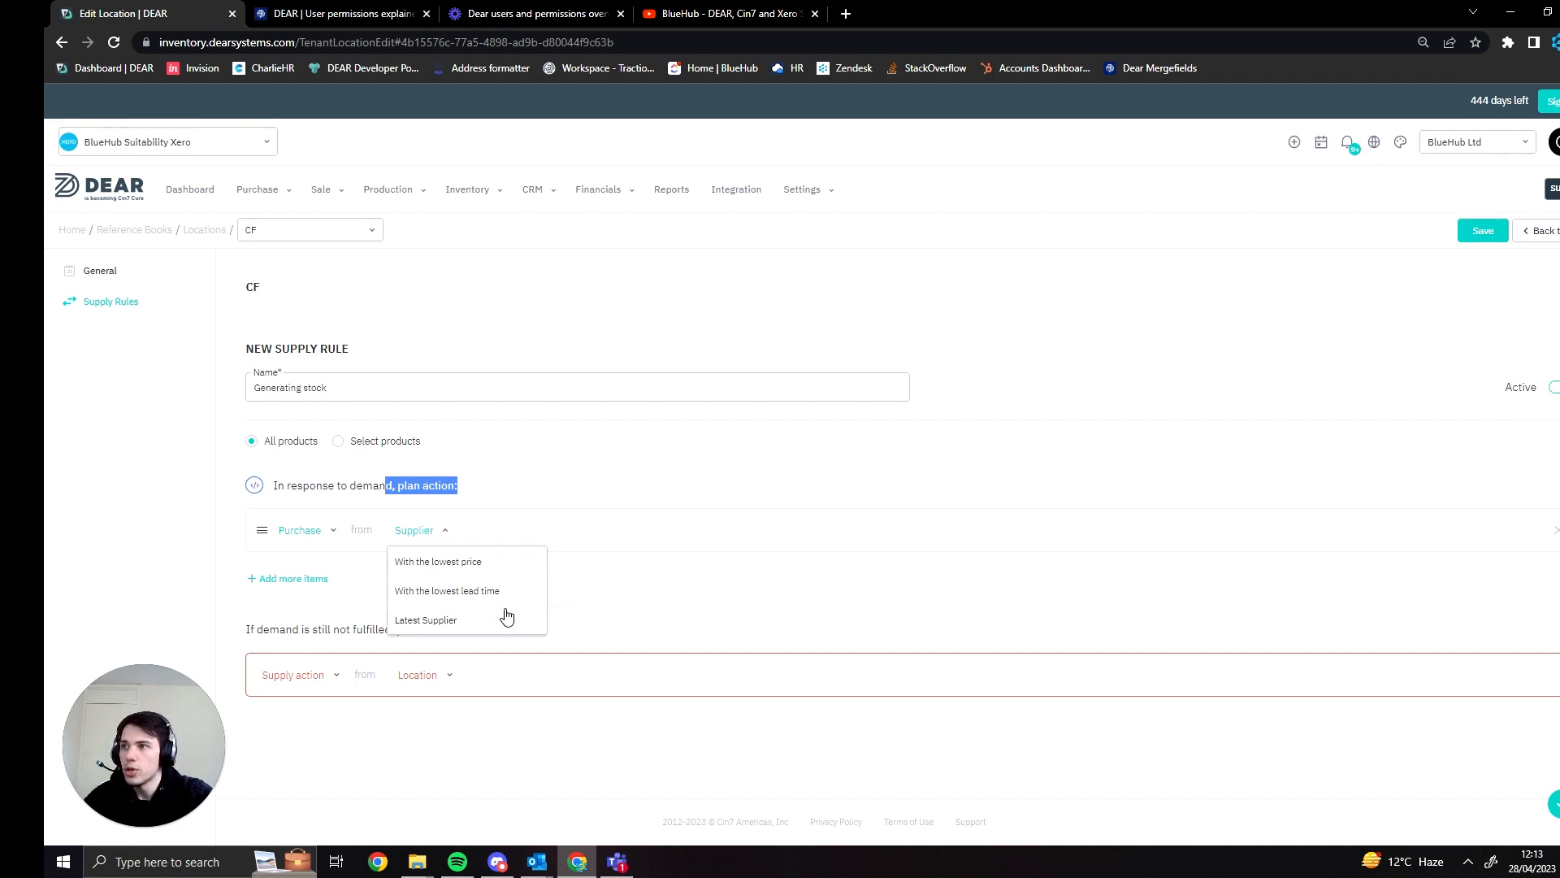
pyautogui.click(525, 569)
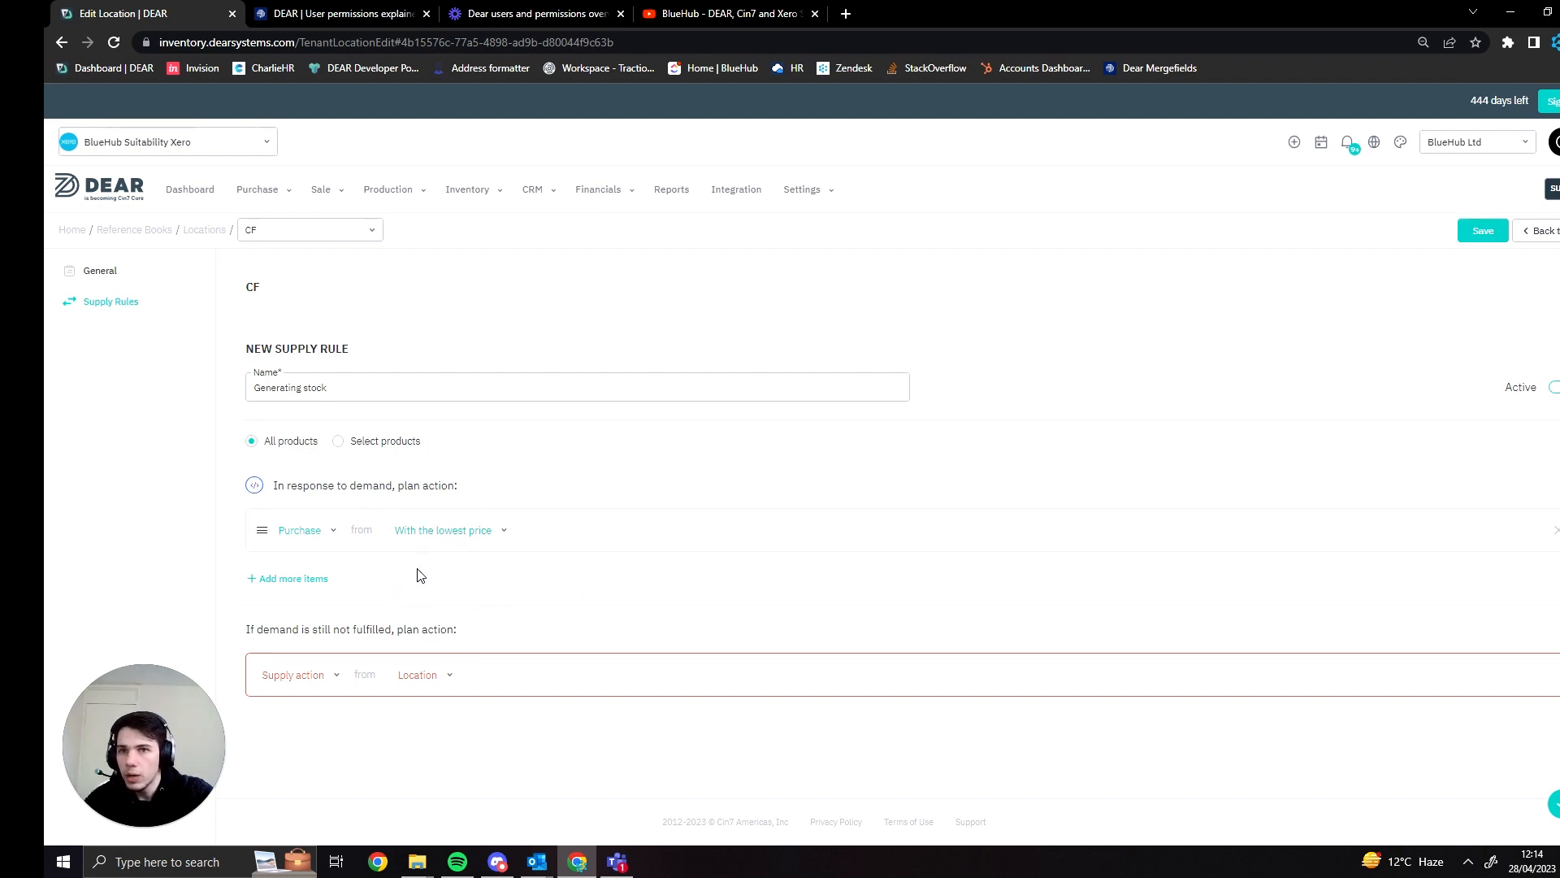
# - Set the action for demand that is still not fulfilled to Nothing and save the supply rule
pyautogui.click(330, 678)
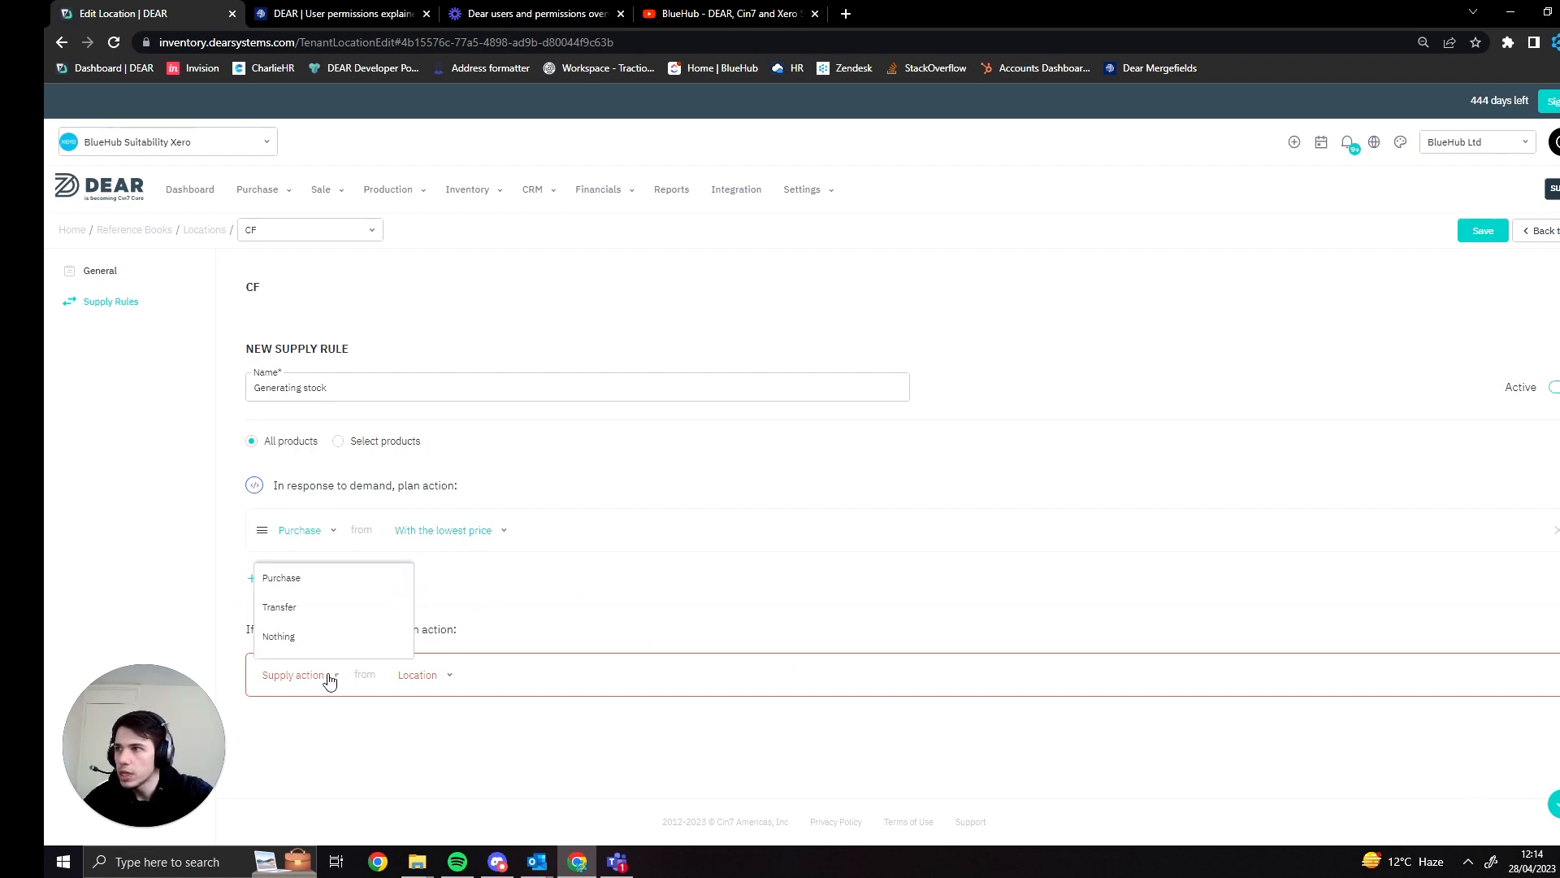
pyautogui.click(325, 646)
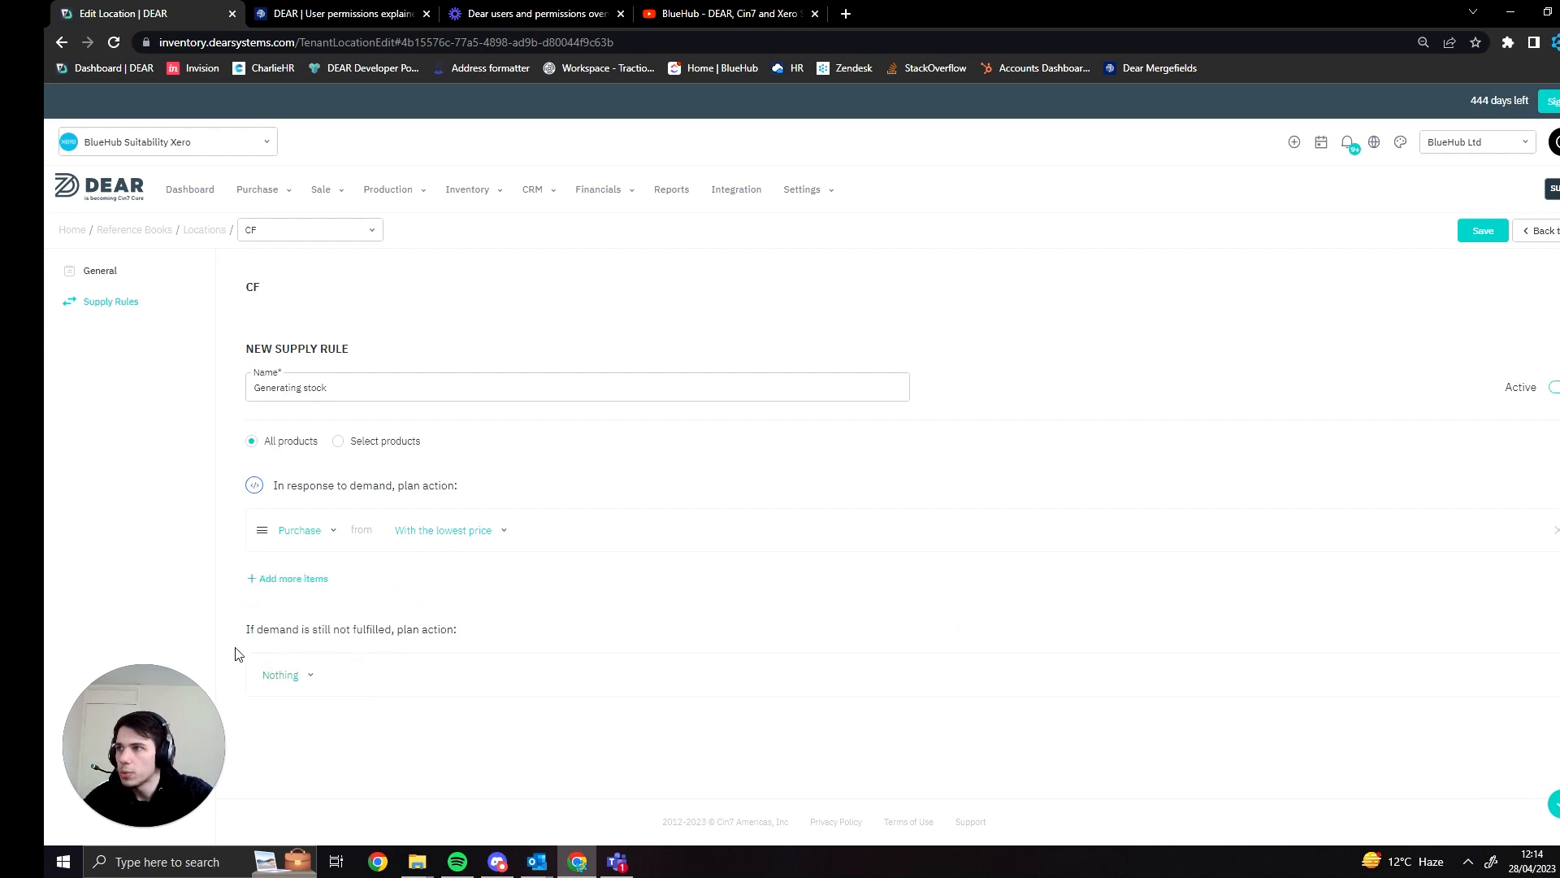
pyautogui.click(1558, 803)
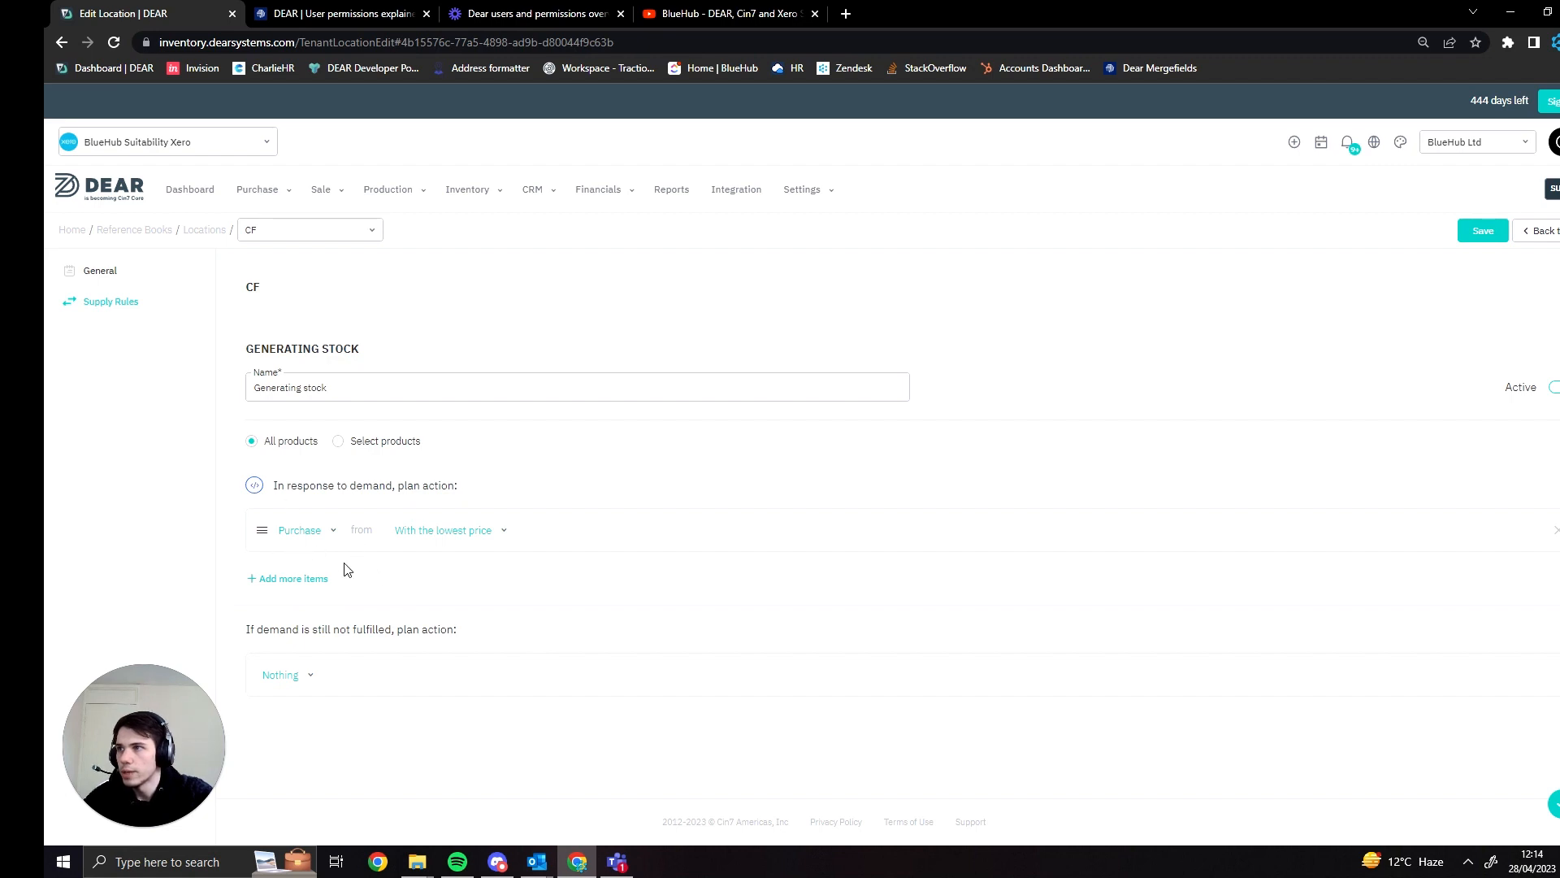
# - Add another action to the Generating stock rule, placed ahead of the purchase, and make it a Transfer
pyautogui.click(296, 579)
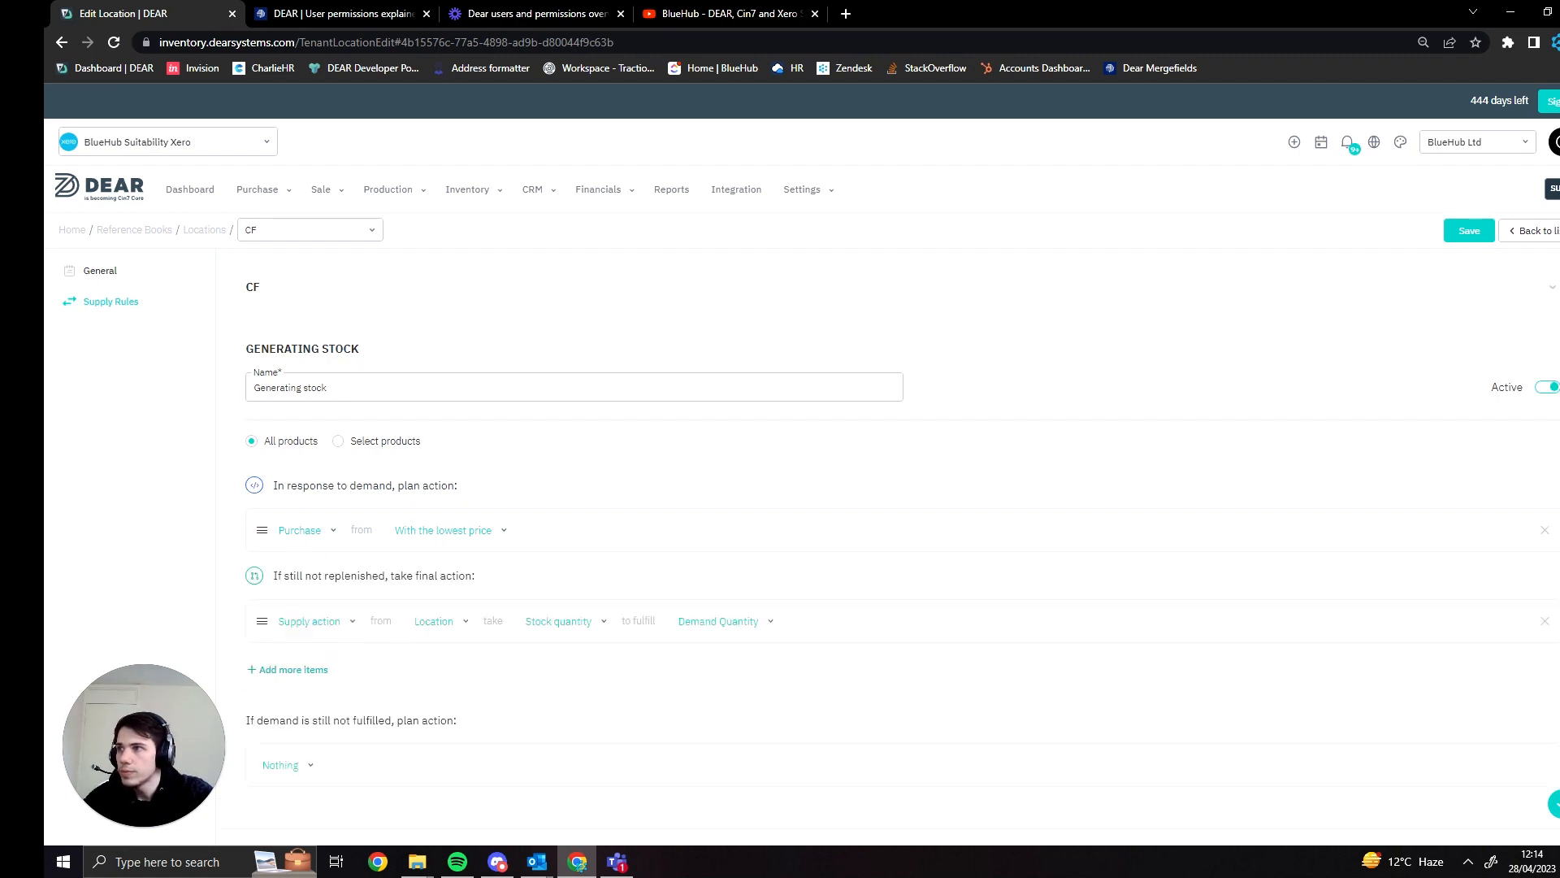
pyautogui.moveTo(261, 621); pyautogui.dragTo(279, 563)
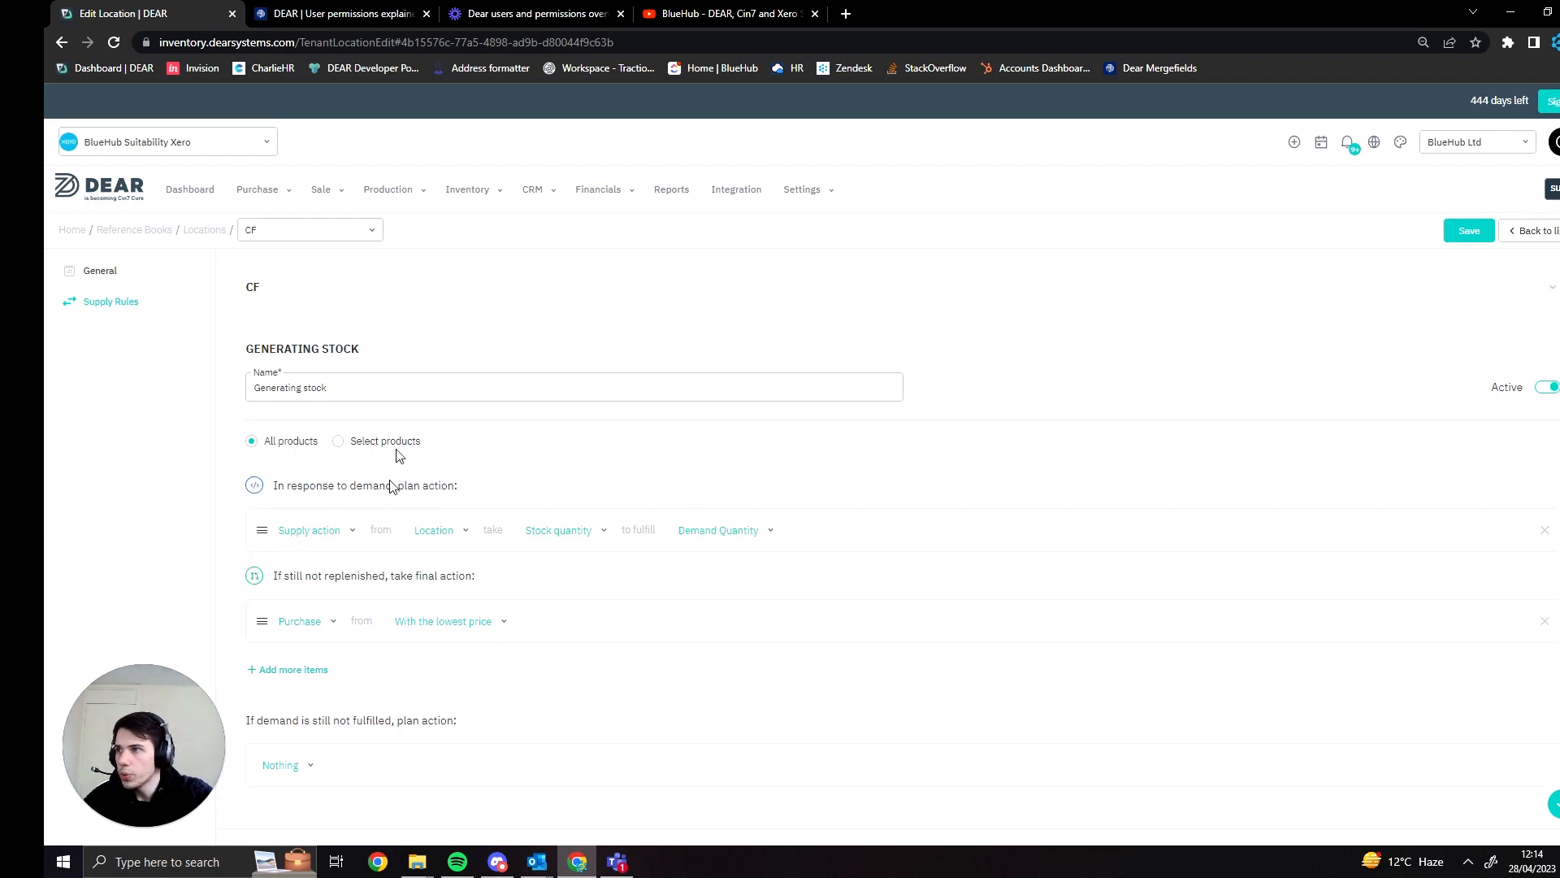
pyautogui.click(344, 547)
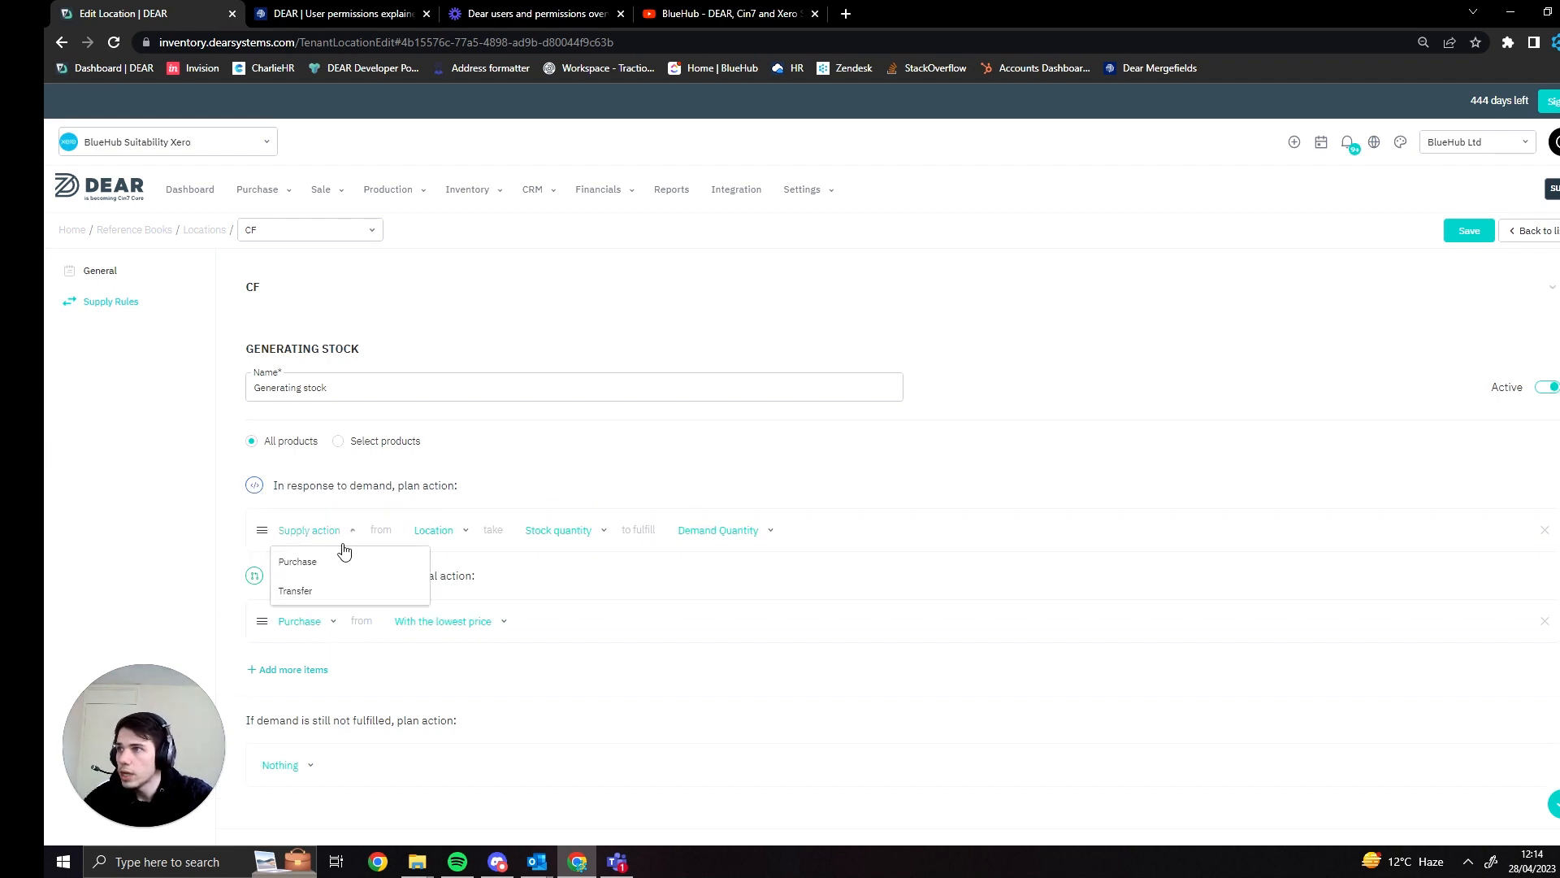
pyautogui.click(332, 588)
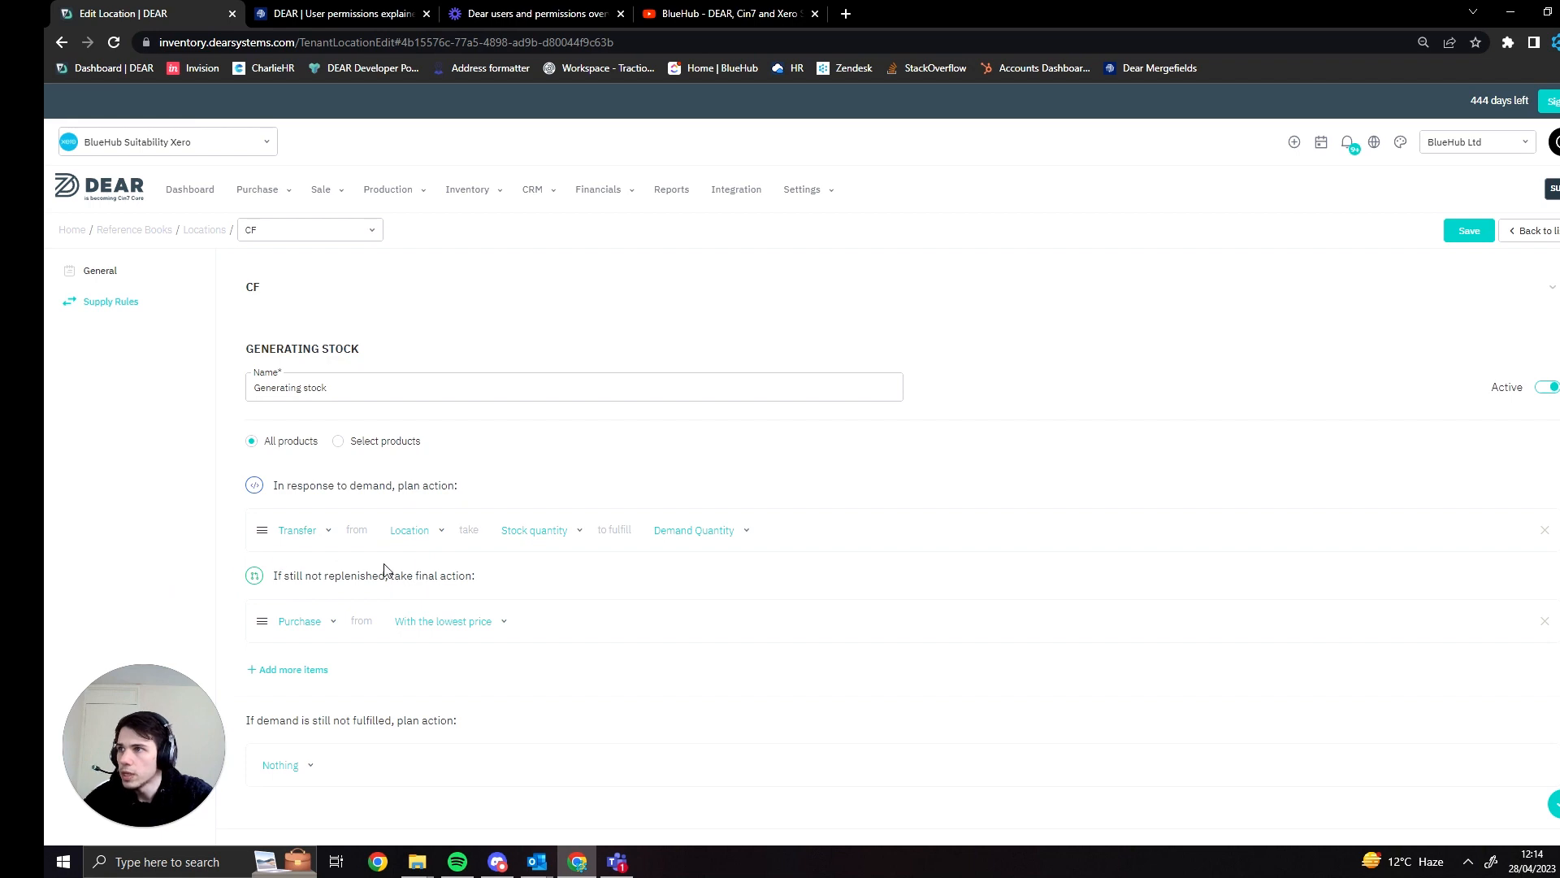
# - Set the transfer action to supply from Main Warehouse and take stock Until minimum before reorder
pyautogui.click(421, 536)
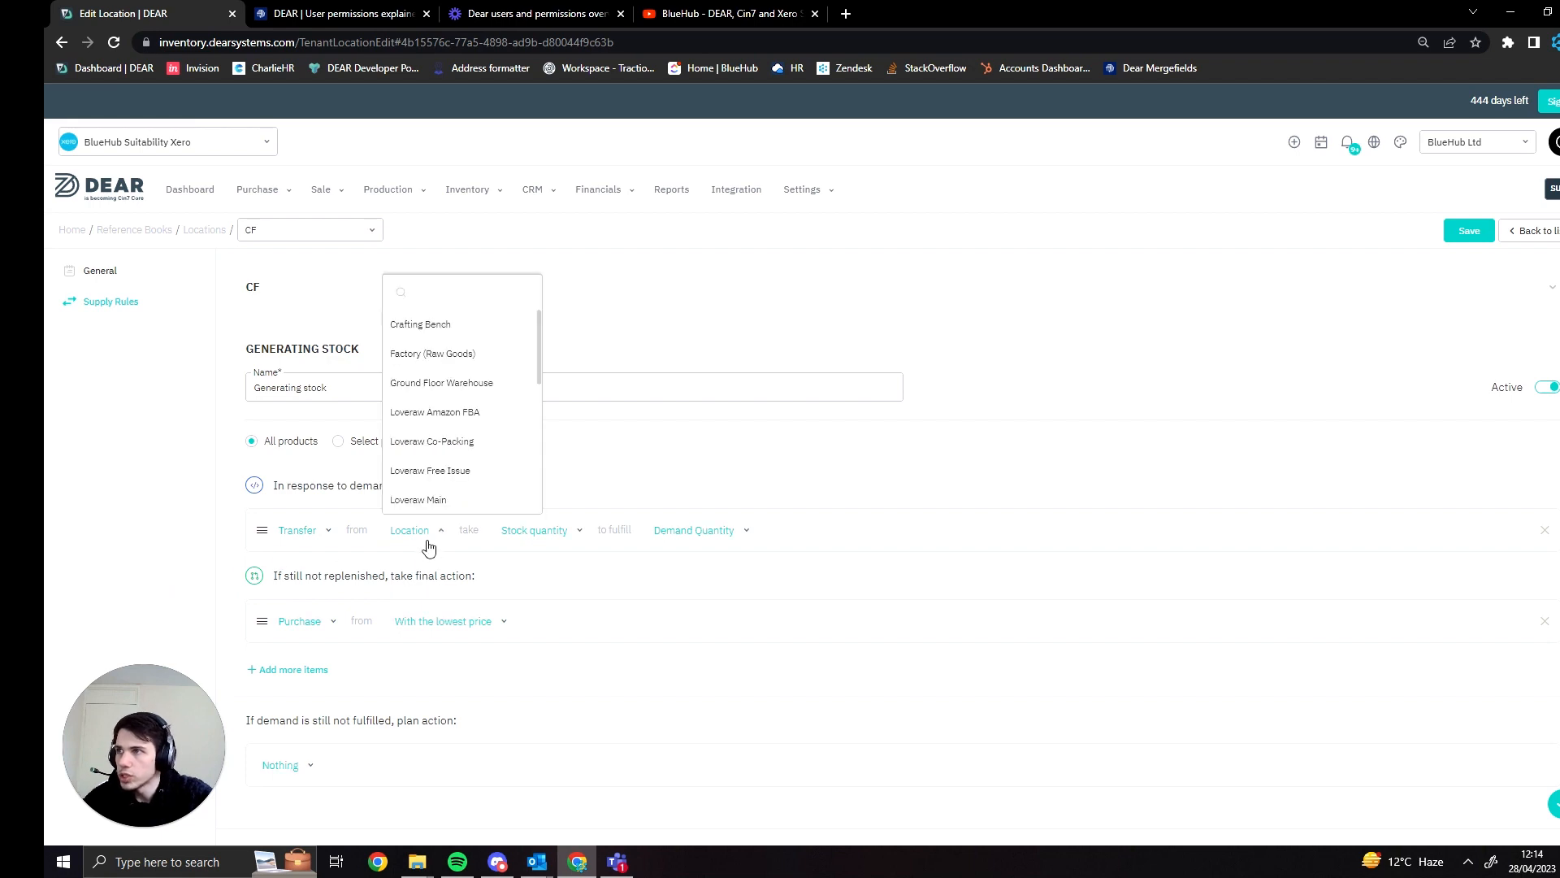
pyautogui.scroll(-1, 475, 449)
pyautogui.click(457, 476)
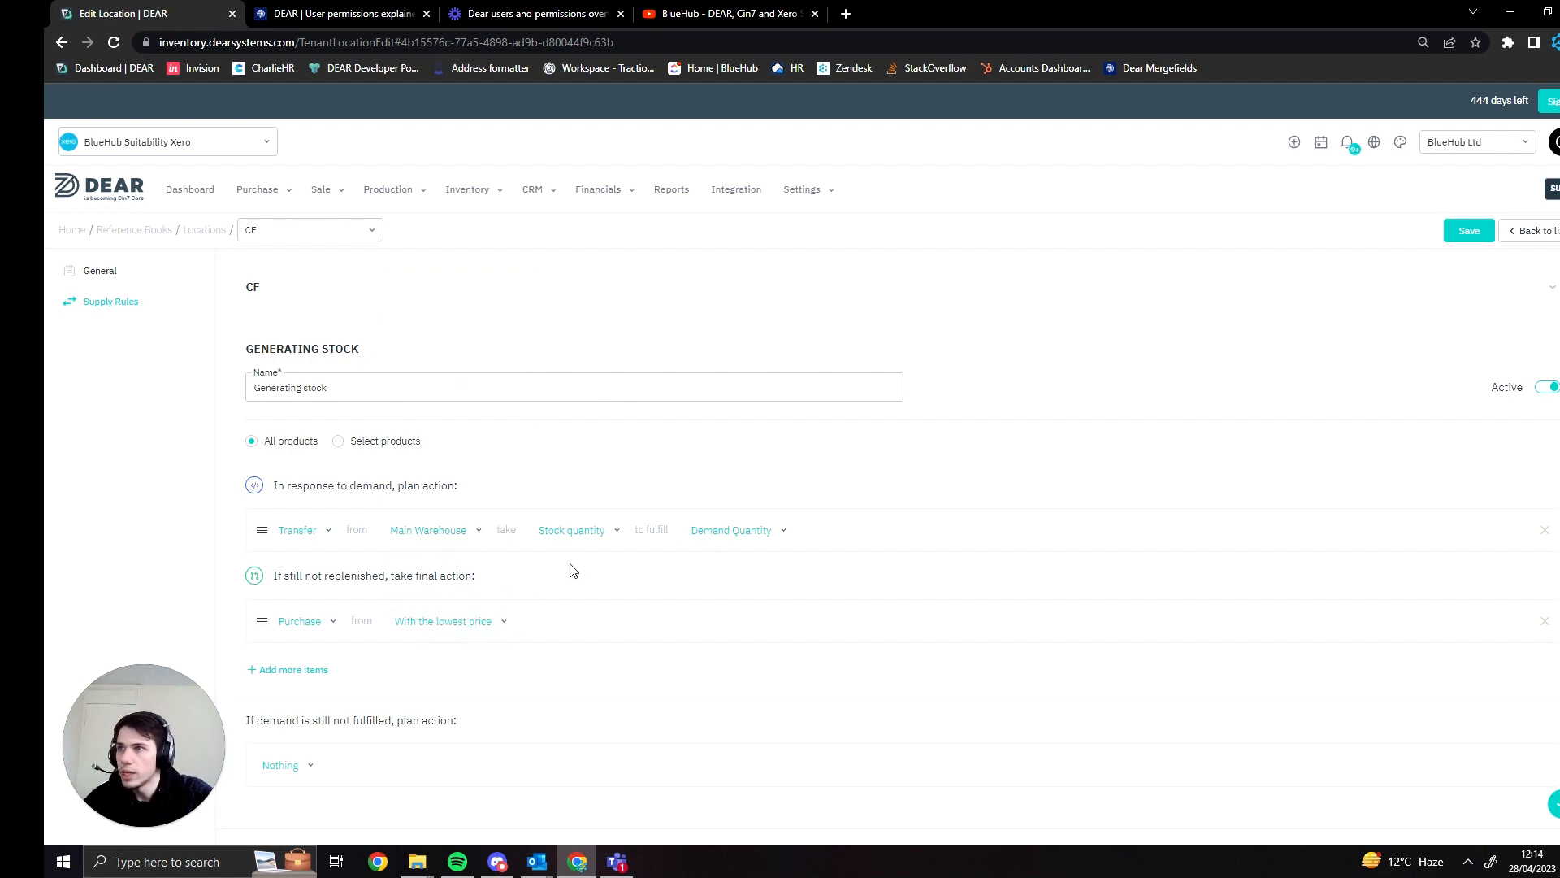
pyautogui.click(572, 529)
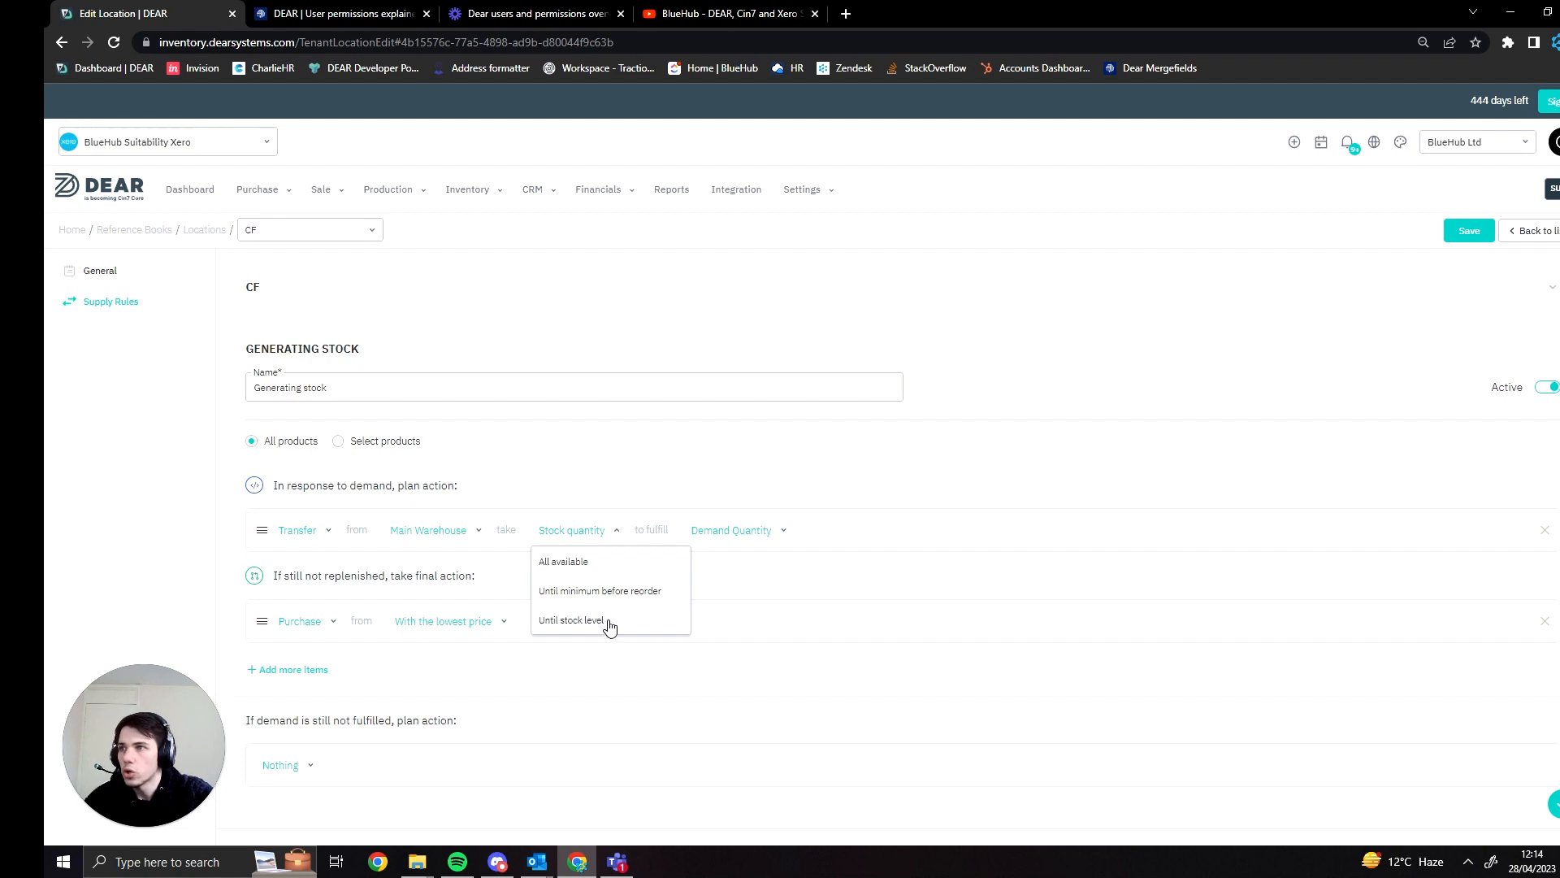
pyautogui.click(646, 591)
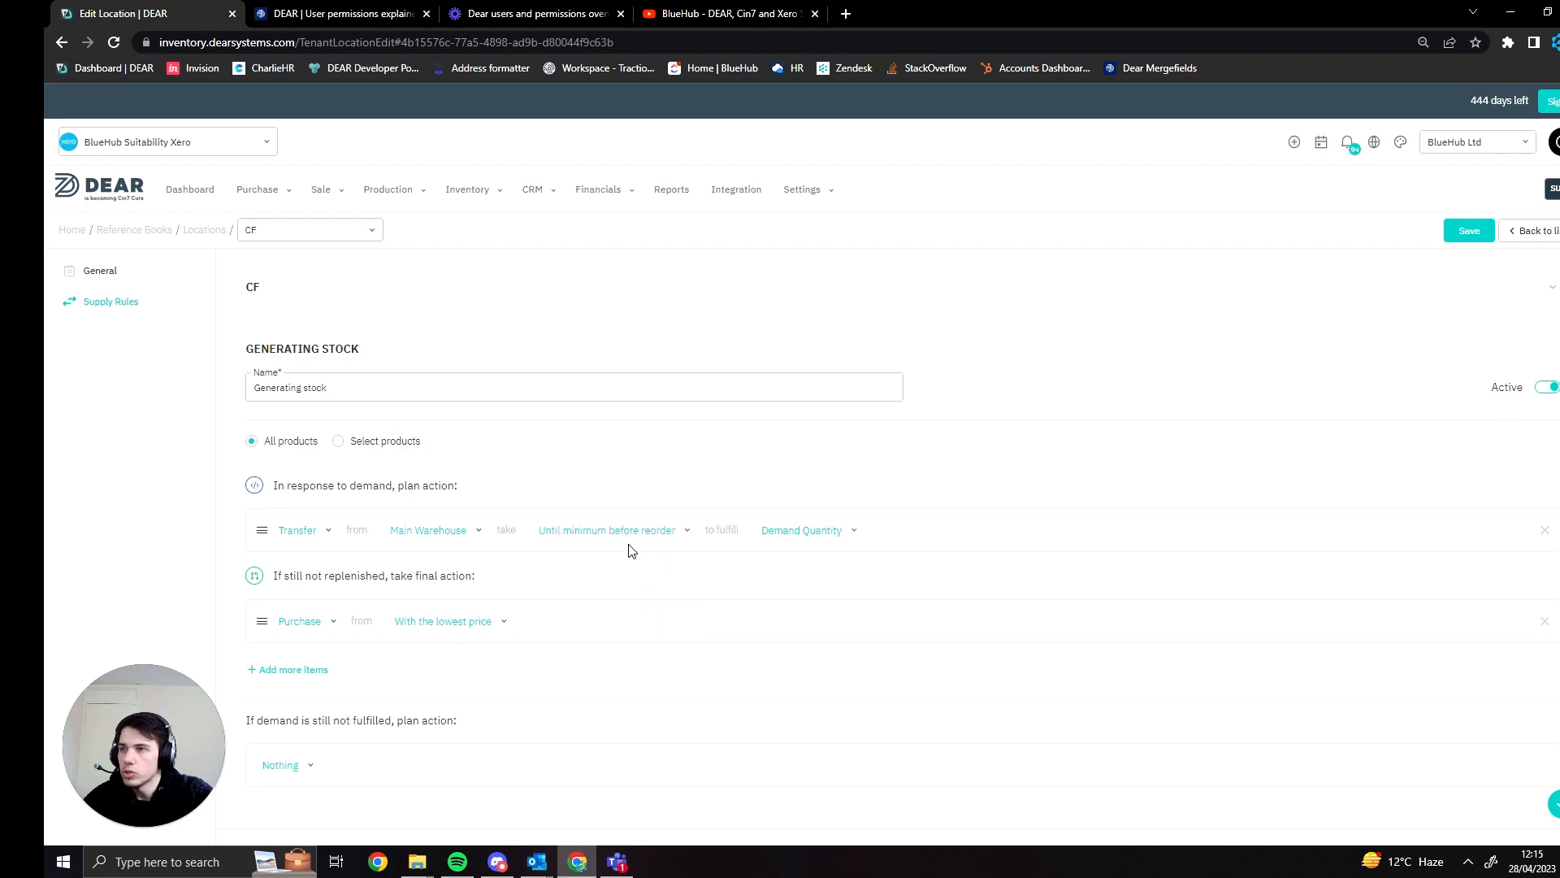
# - Set the transfer action to fulfil Partial demand quantity and save the supply rule
pyautogui.click(803, 532)
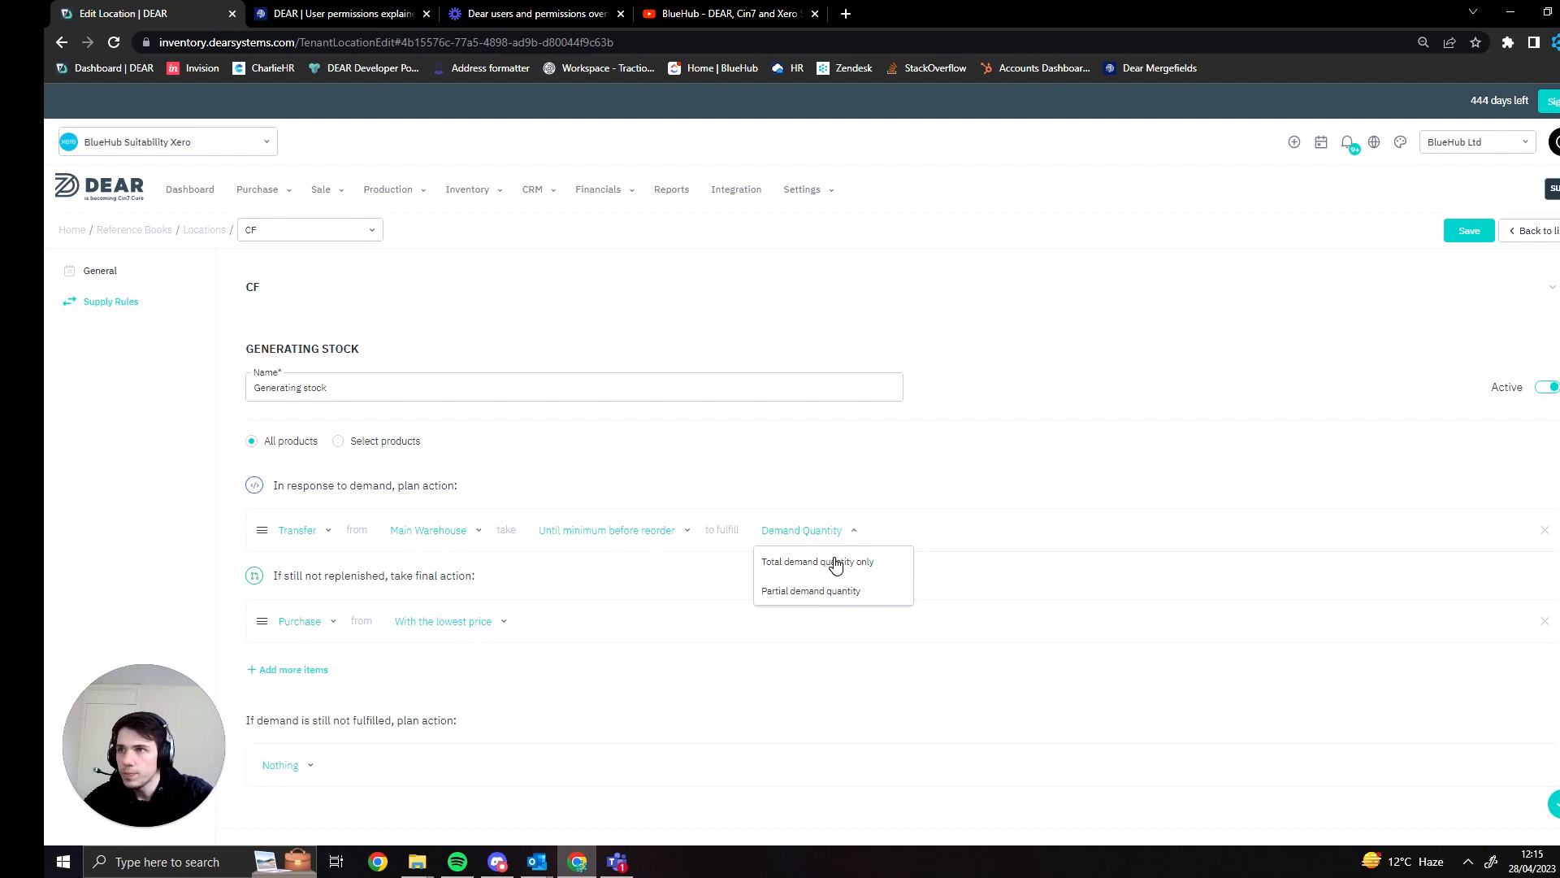
pyautogui.click(817, 597)
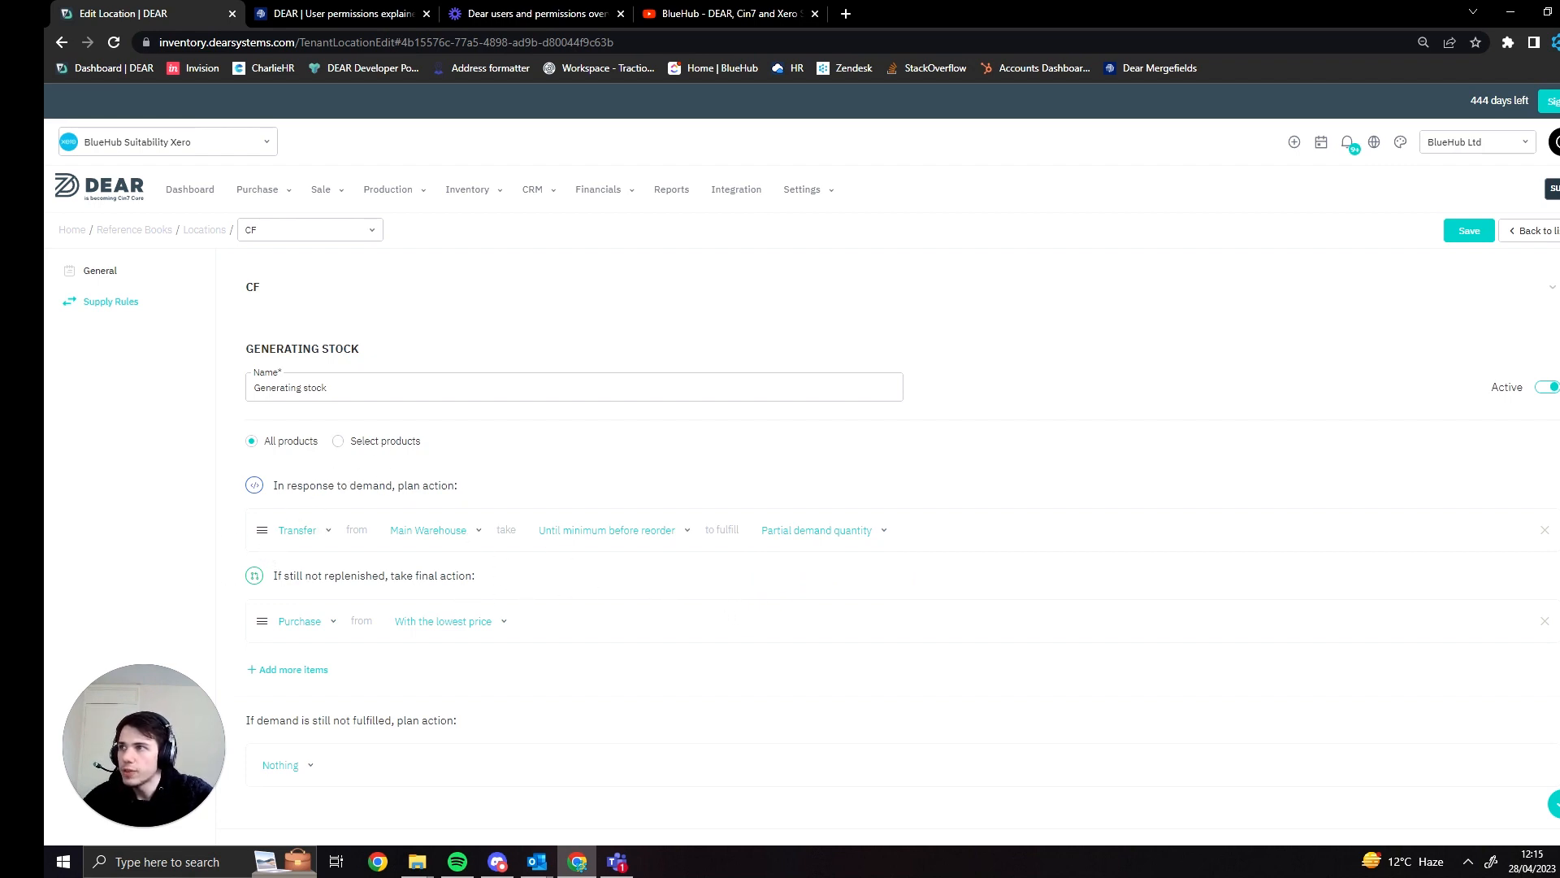
pyautogui.moveTo(285, 485); pyautogui.dragTo(455, 485)
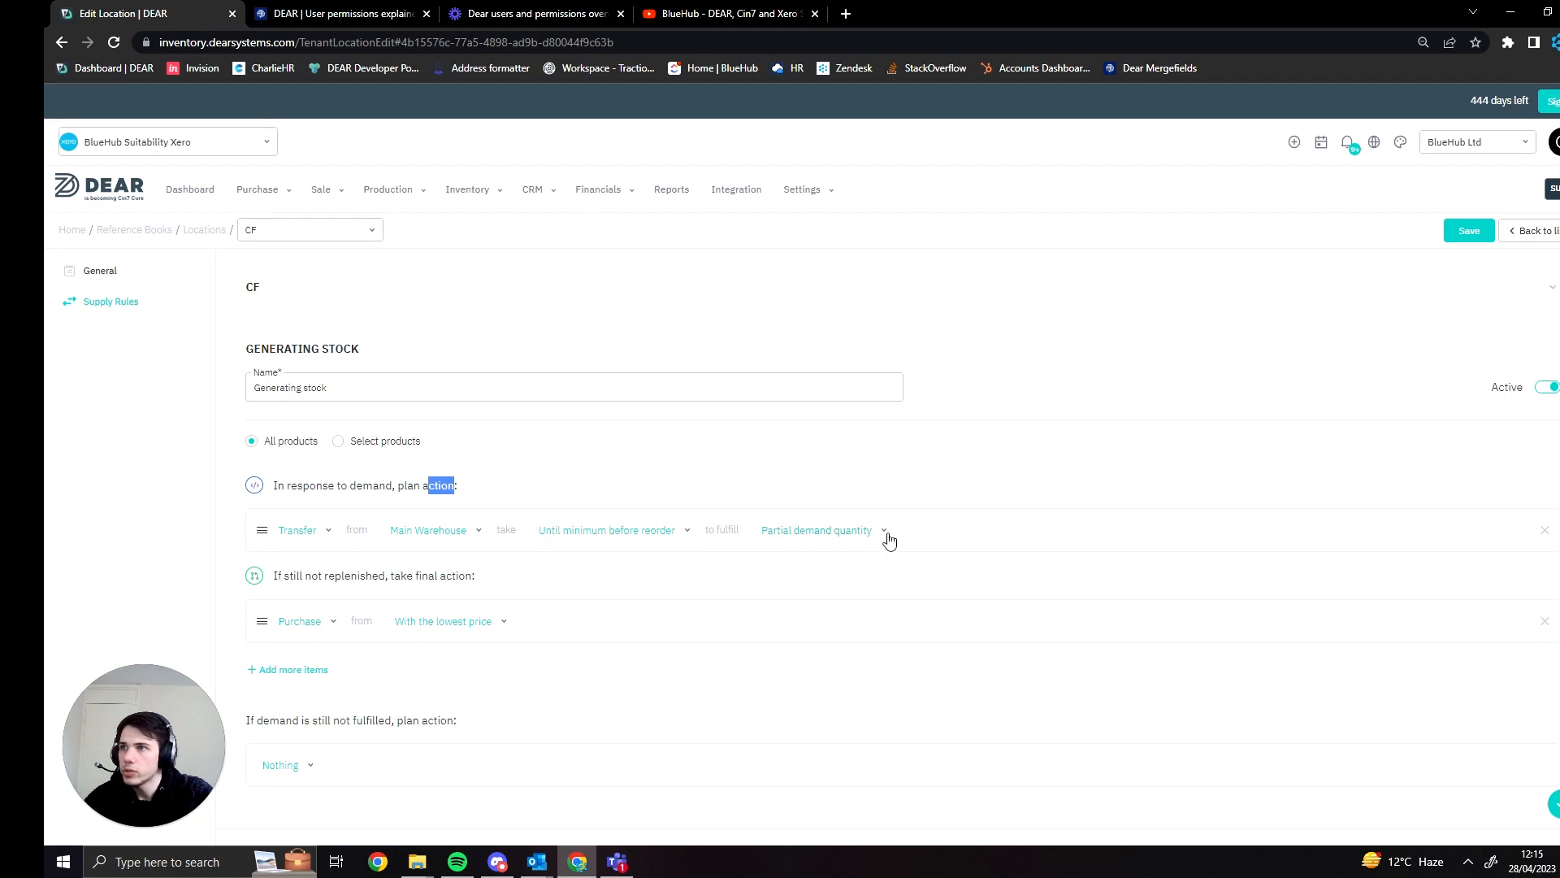
pyautogui.click(902, 475)
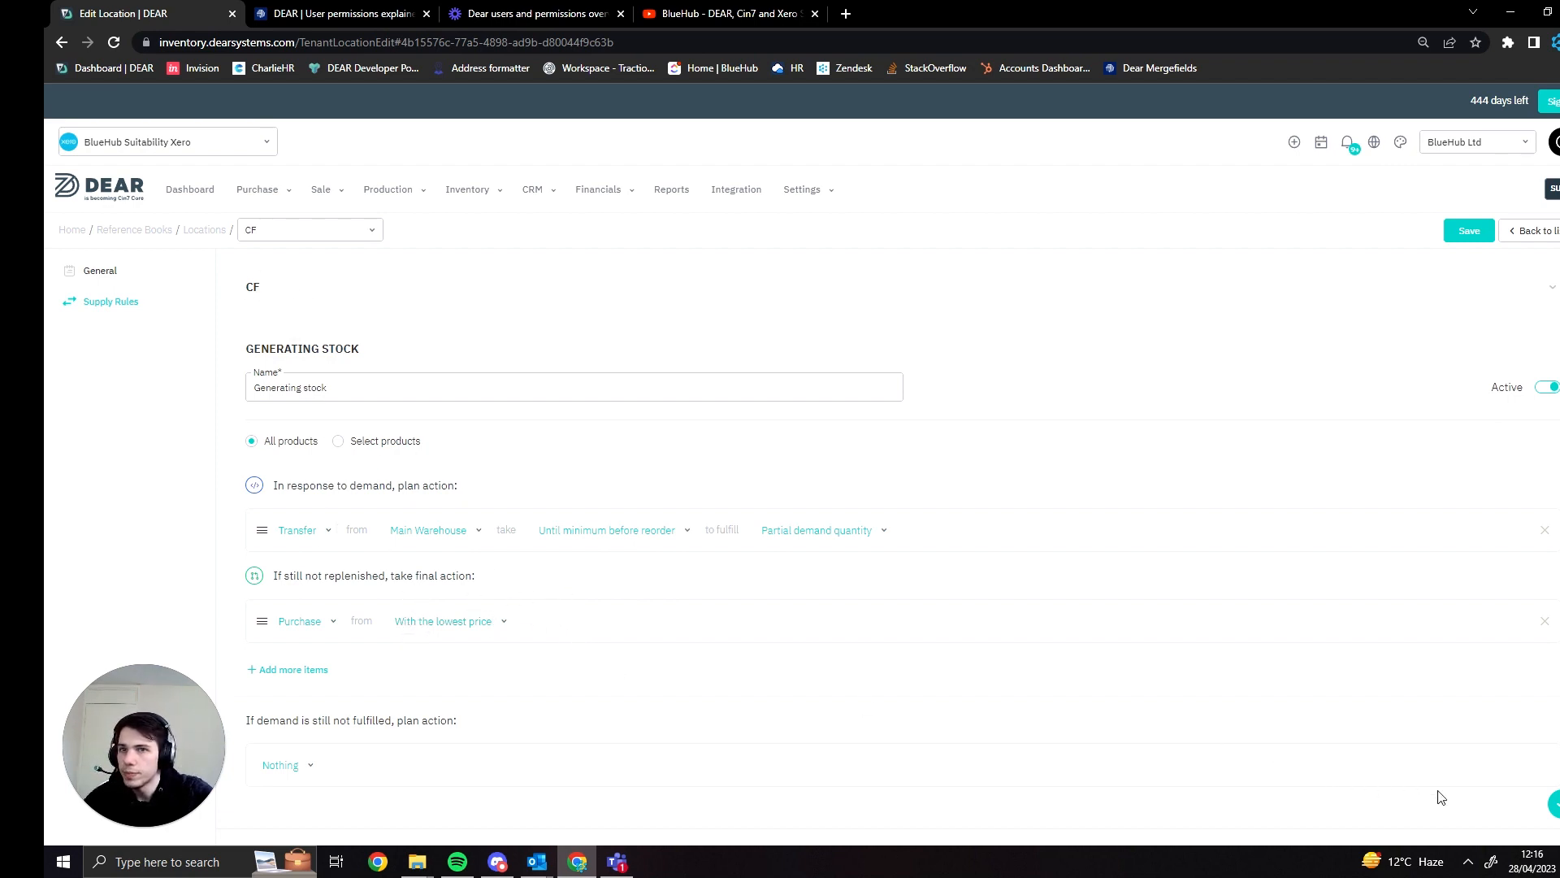
pyautogui.click(1554, 809)
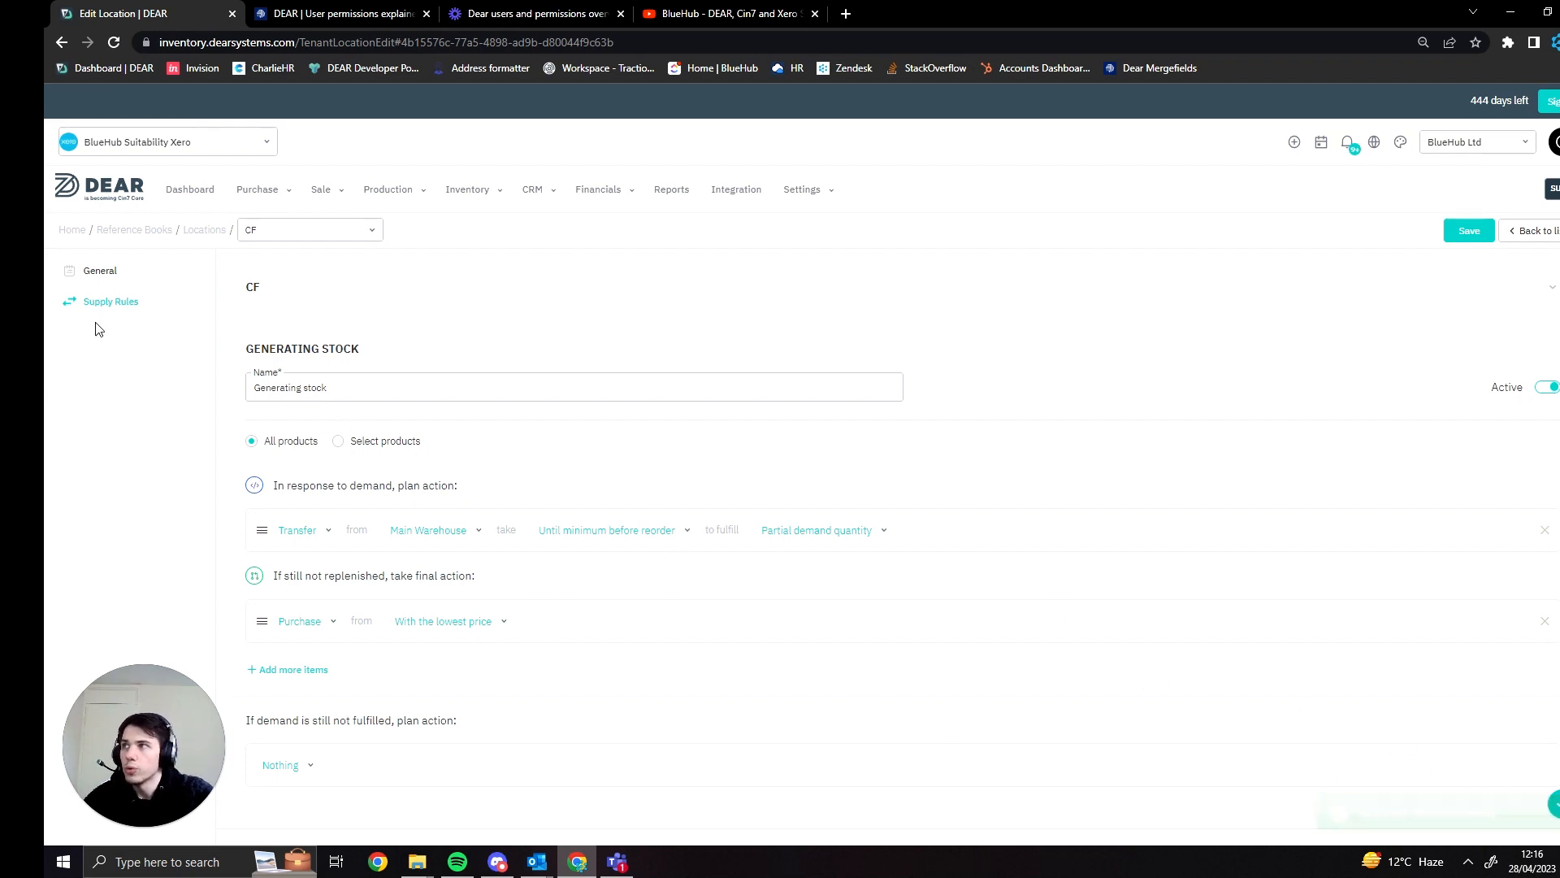
# - In the CF location's general settings, disable Co-manufacturing, enable Default and Shop floor as types, and save
pyautogui.click(96, 270)
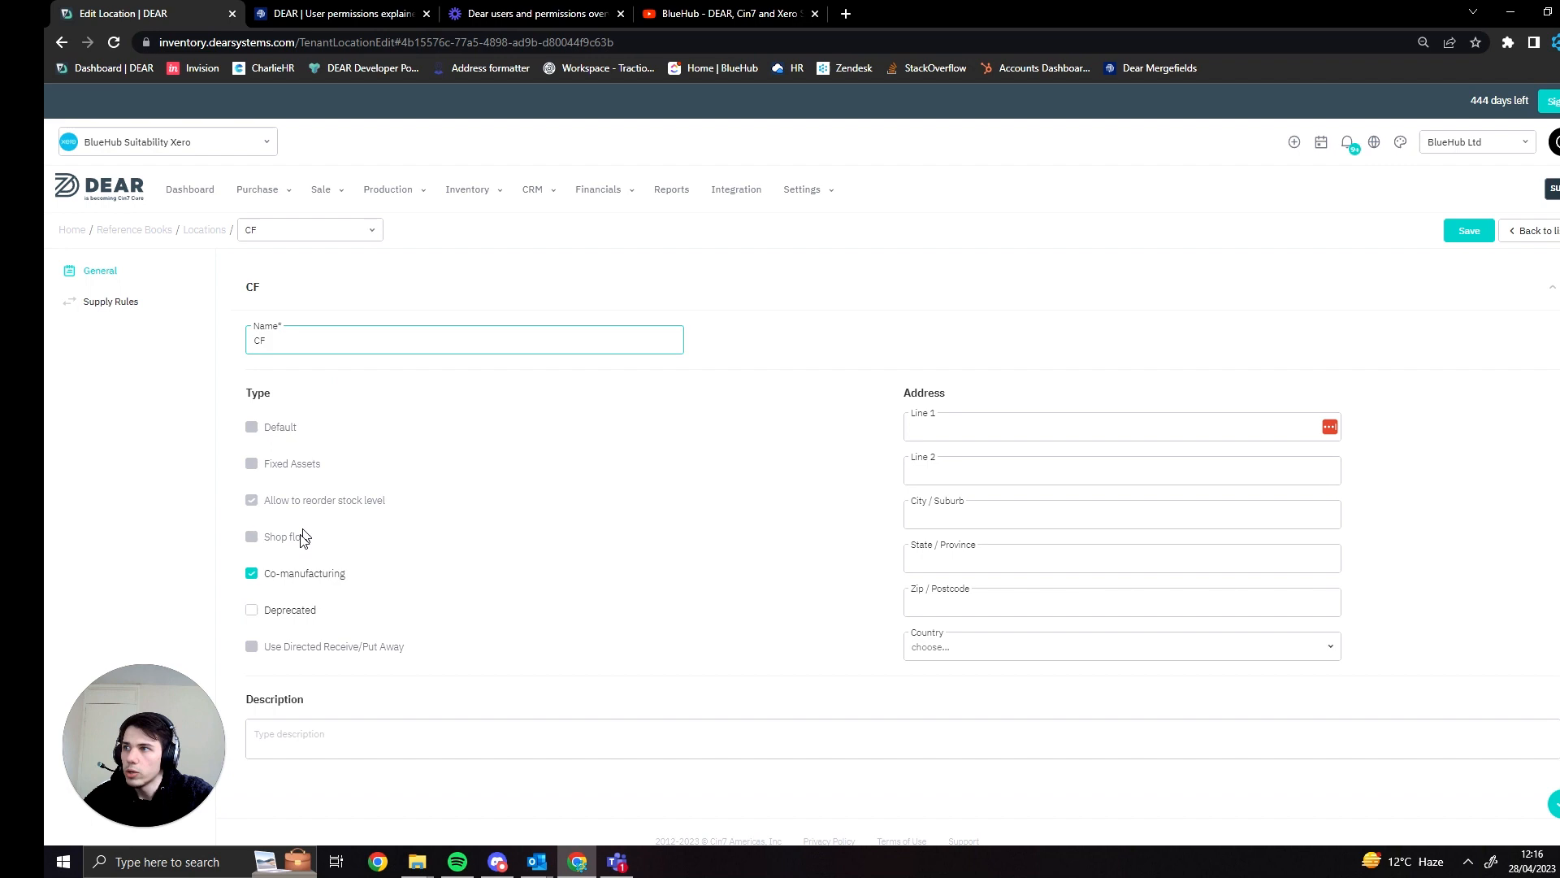
pyautogui.click(271, 576)
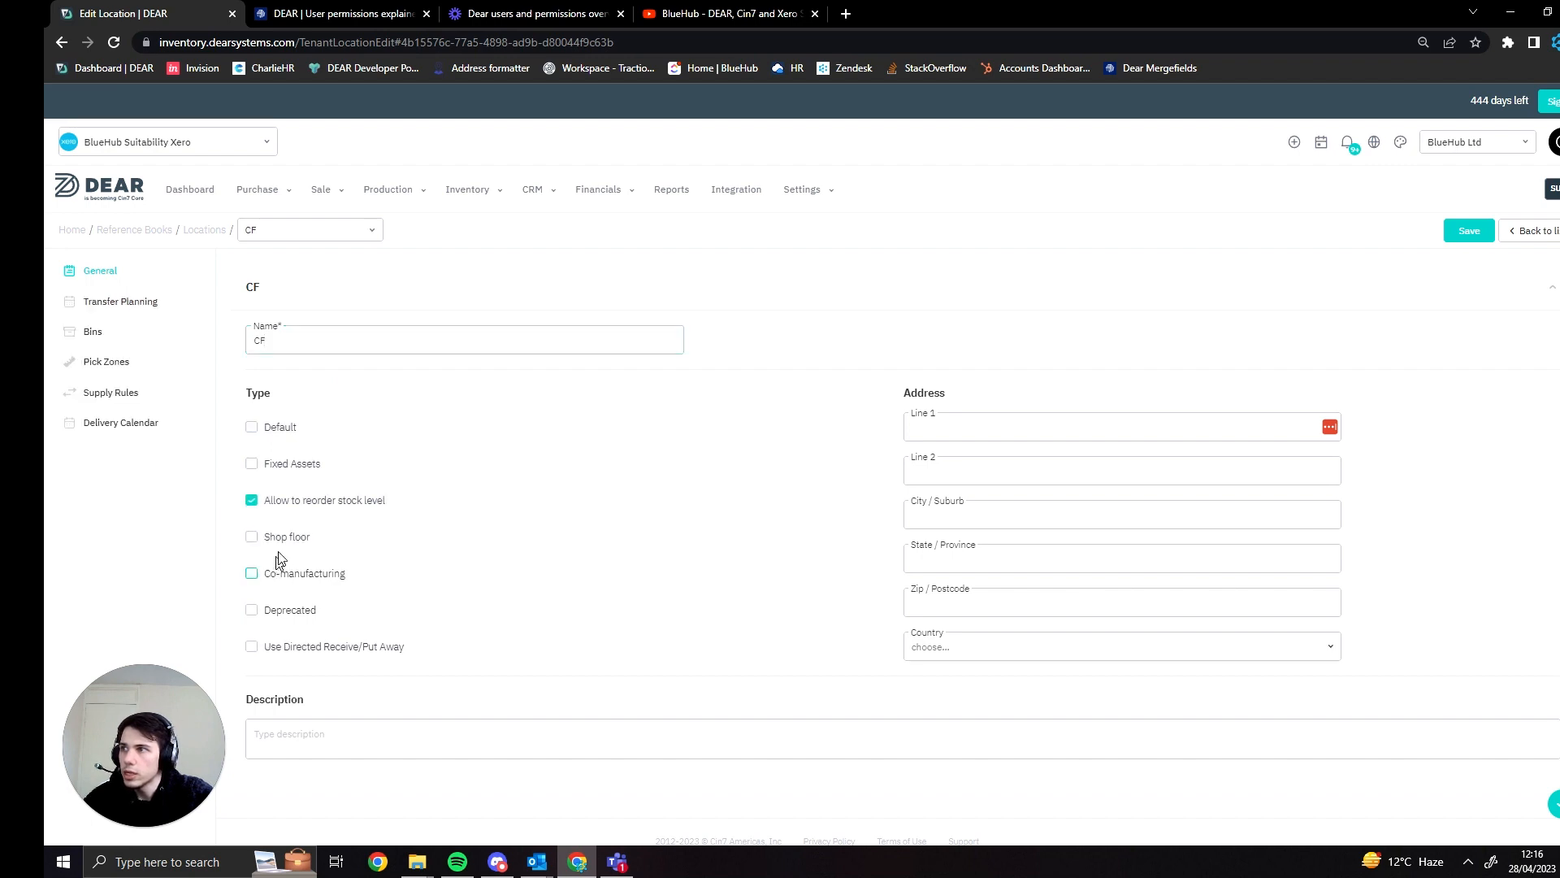
pyautogui.click(285, 429)
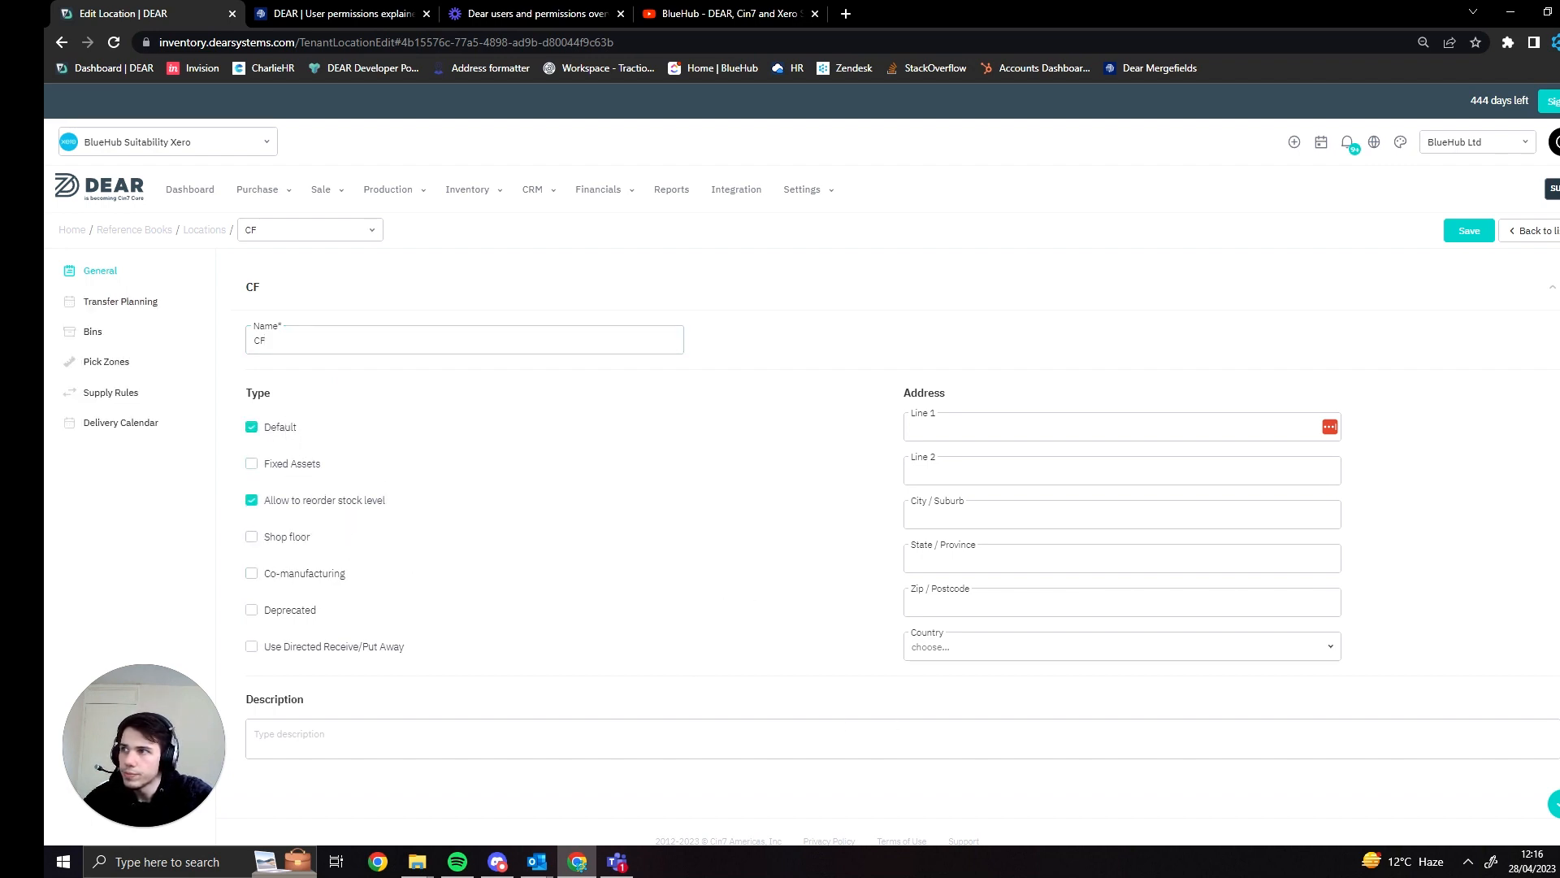
pyautogui.click(284, 538)
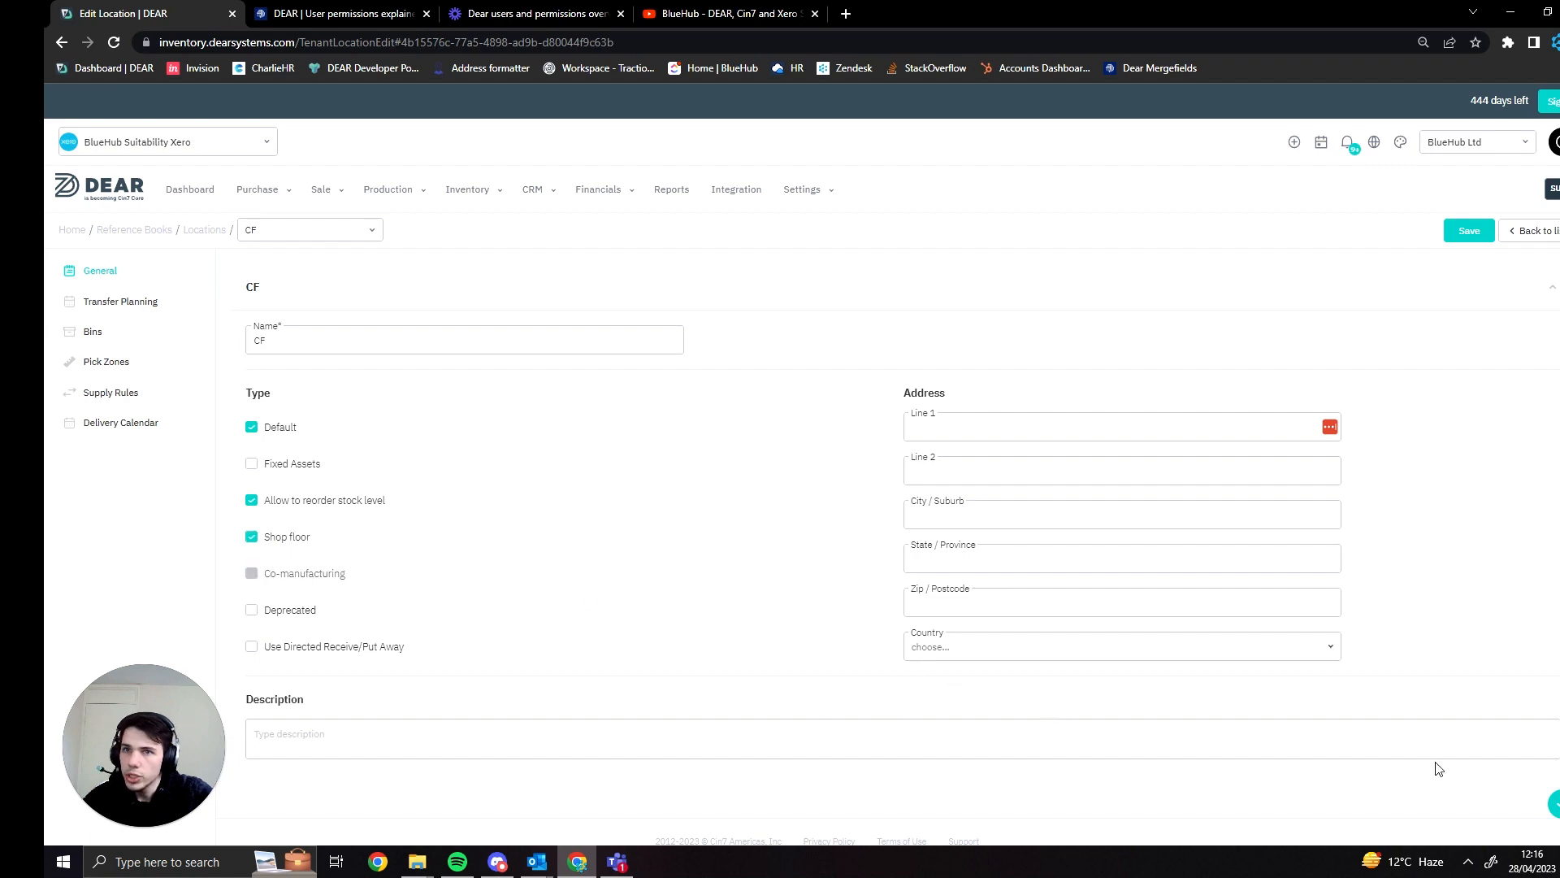
pyautogui.click(1553, 804)
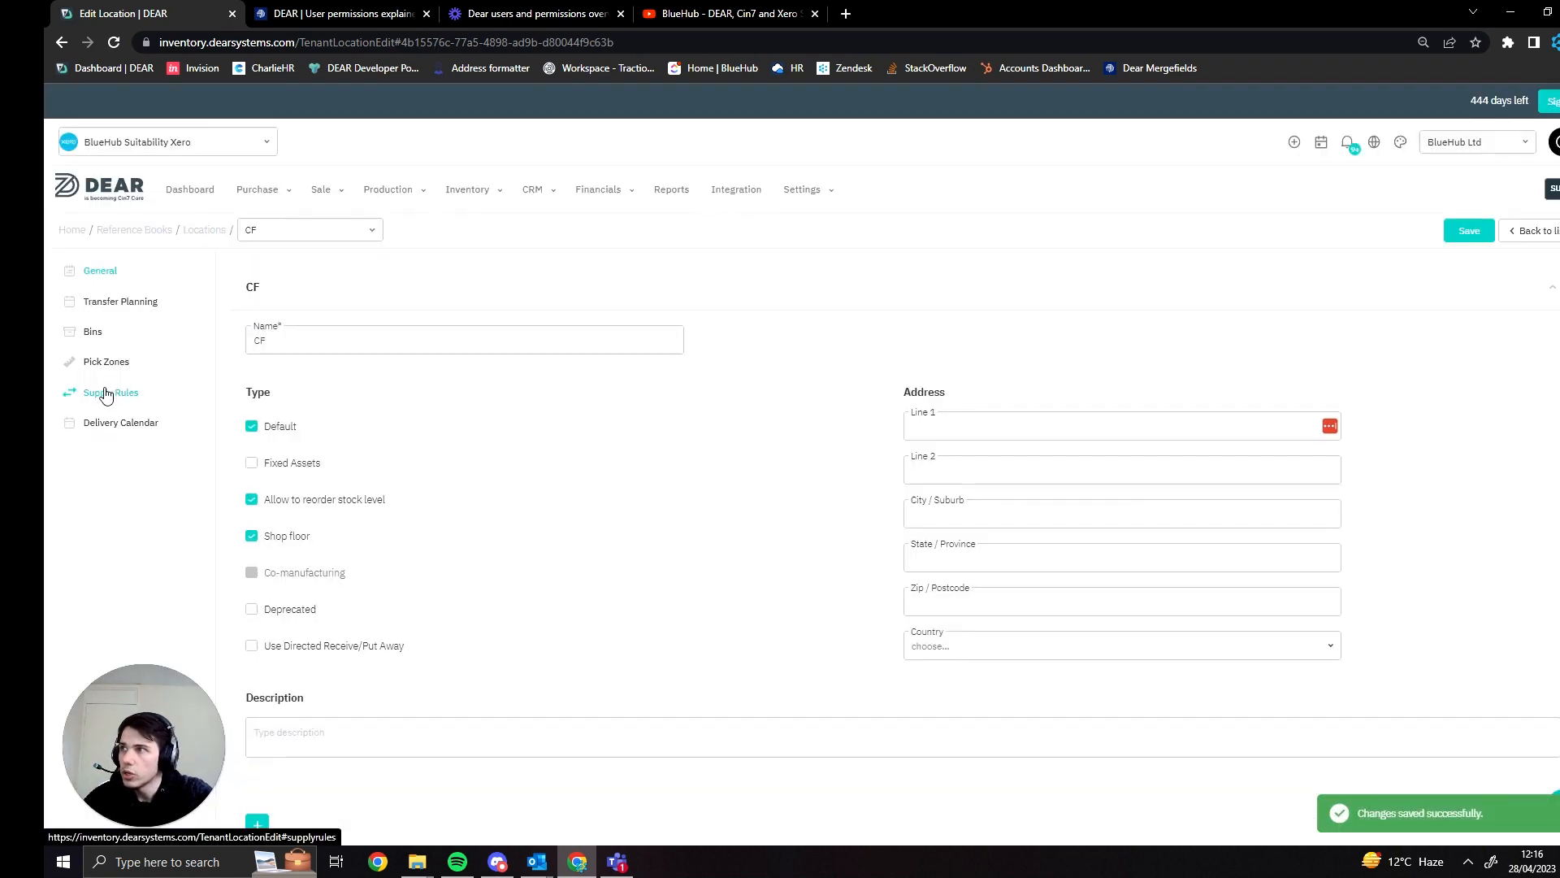
# - Add a Produce action to the Generating stock supply rule and place it first, ahead of the transfer and the purchase
pyautogui.click(106, 395)
pyautogui.click(597, 443)
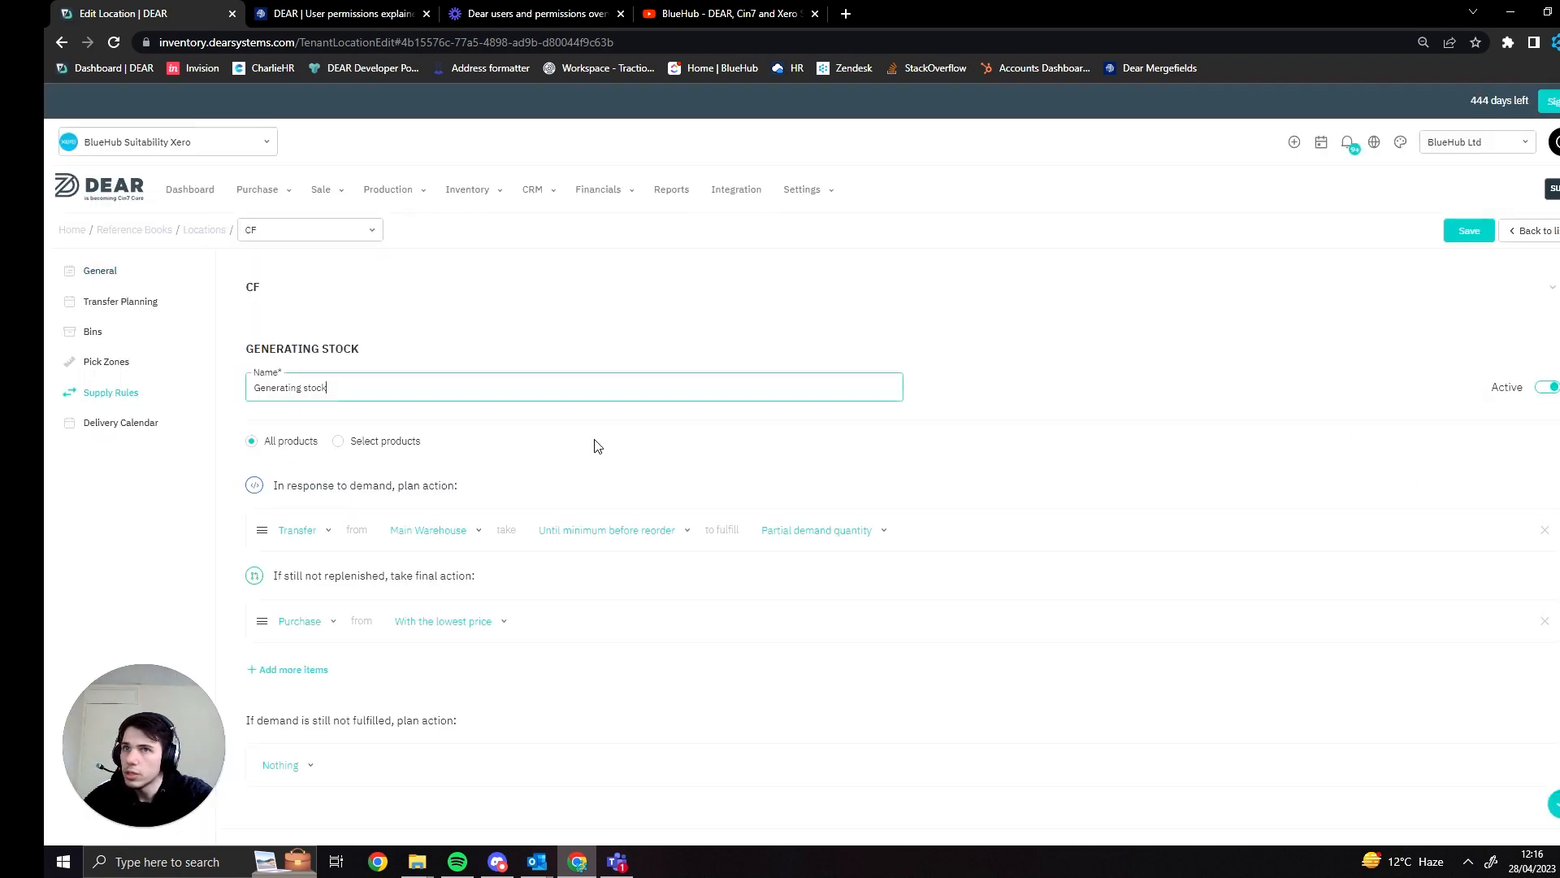
pyautogui.scroll(-1, 390, 605)
pyautogui.click(284, 640)
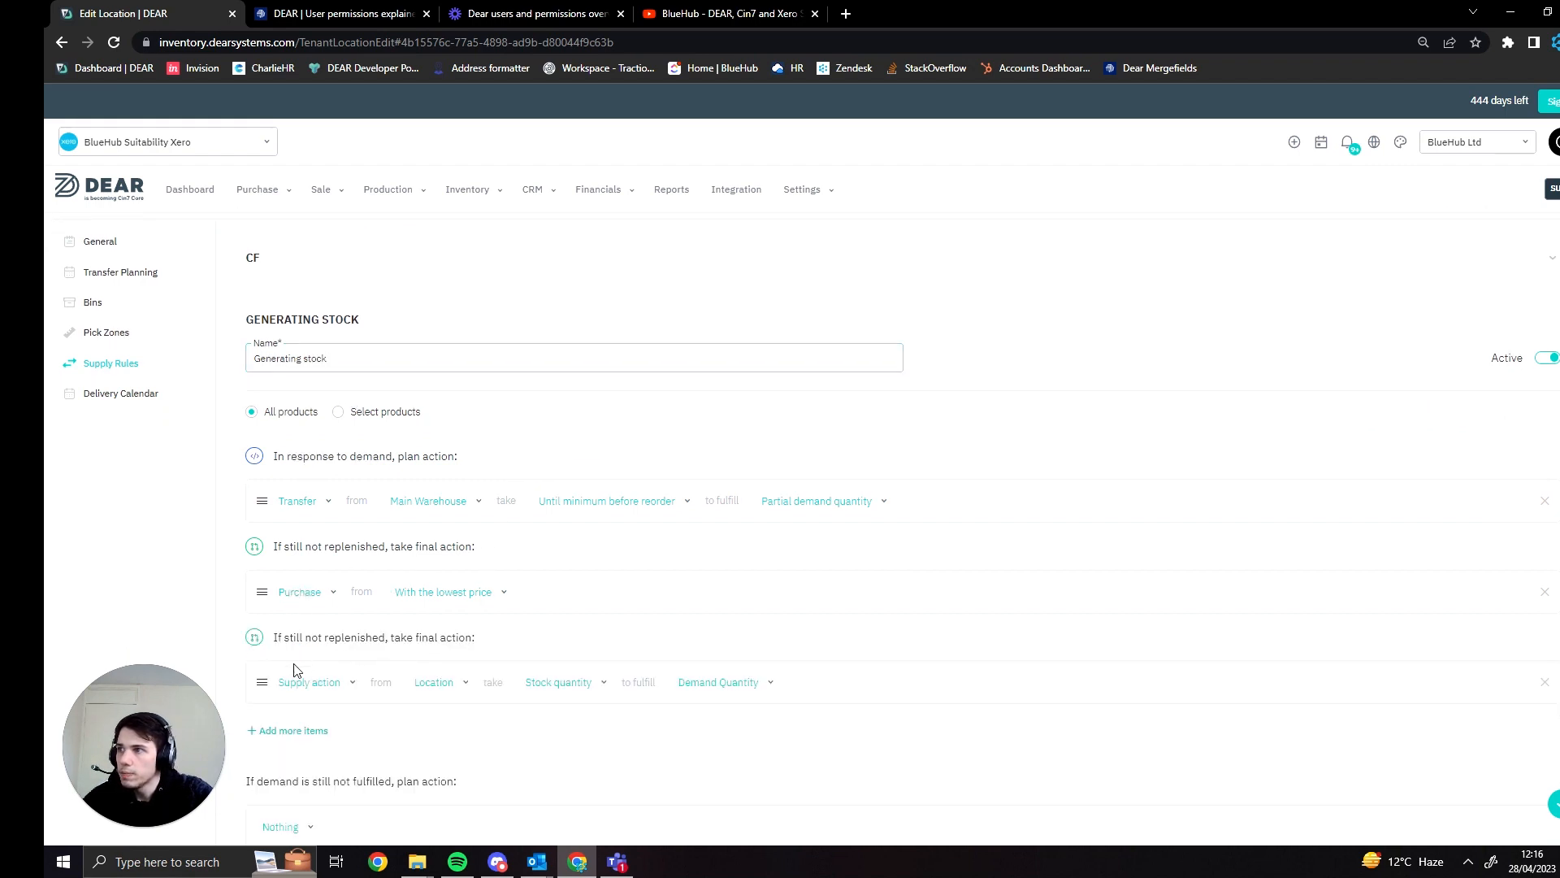
pyautogui.moveTo(261, 682); pyautogui.dragTo(268, 579)
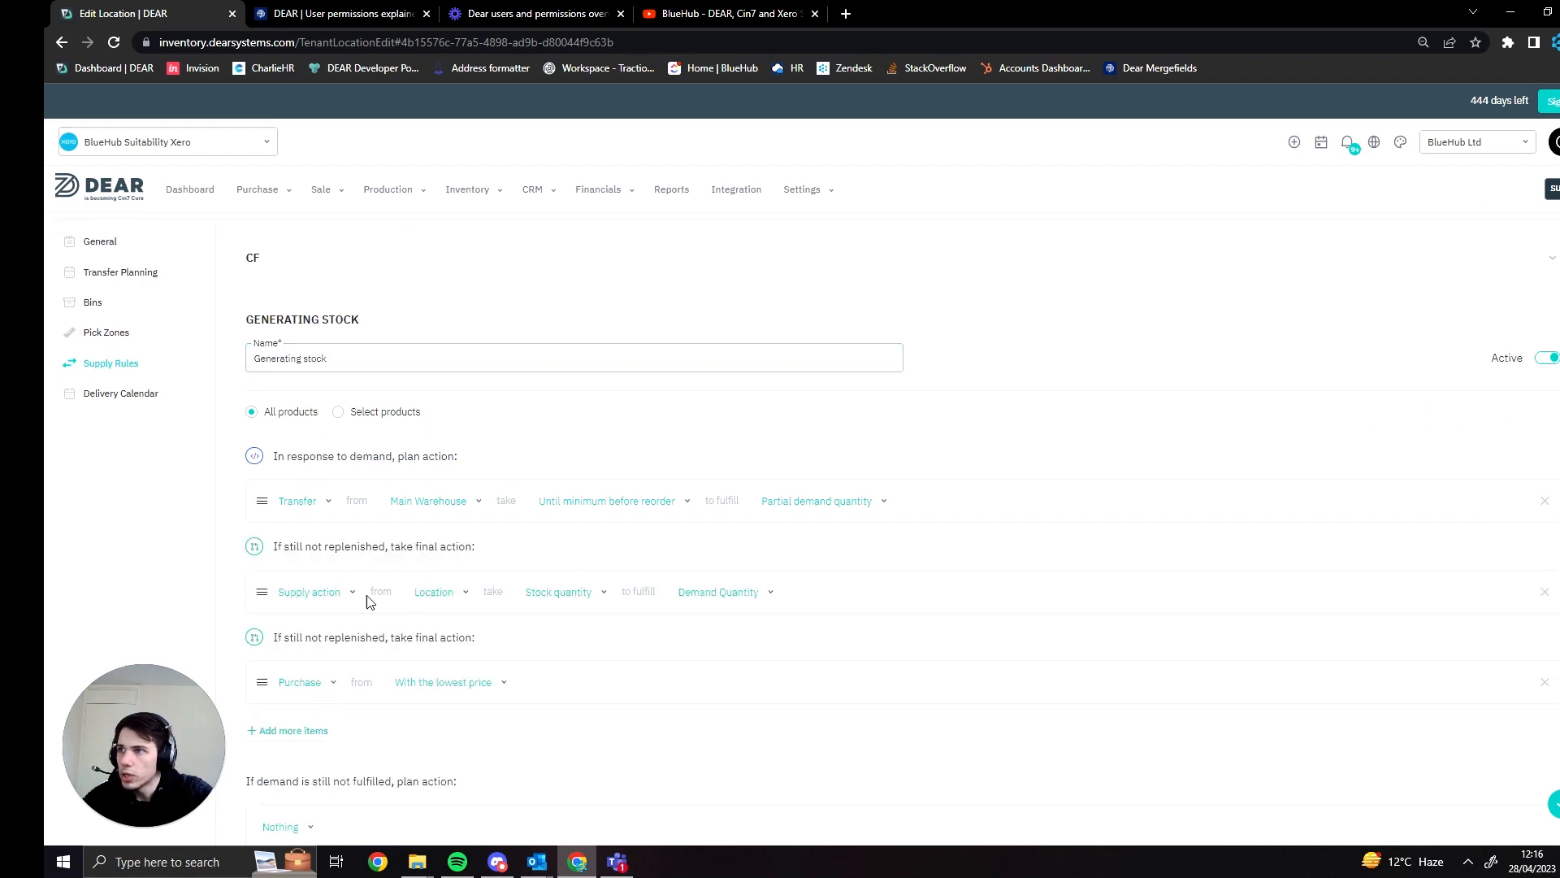
pyautogui.click(344, 600)
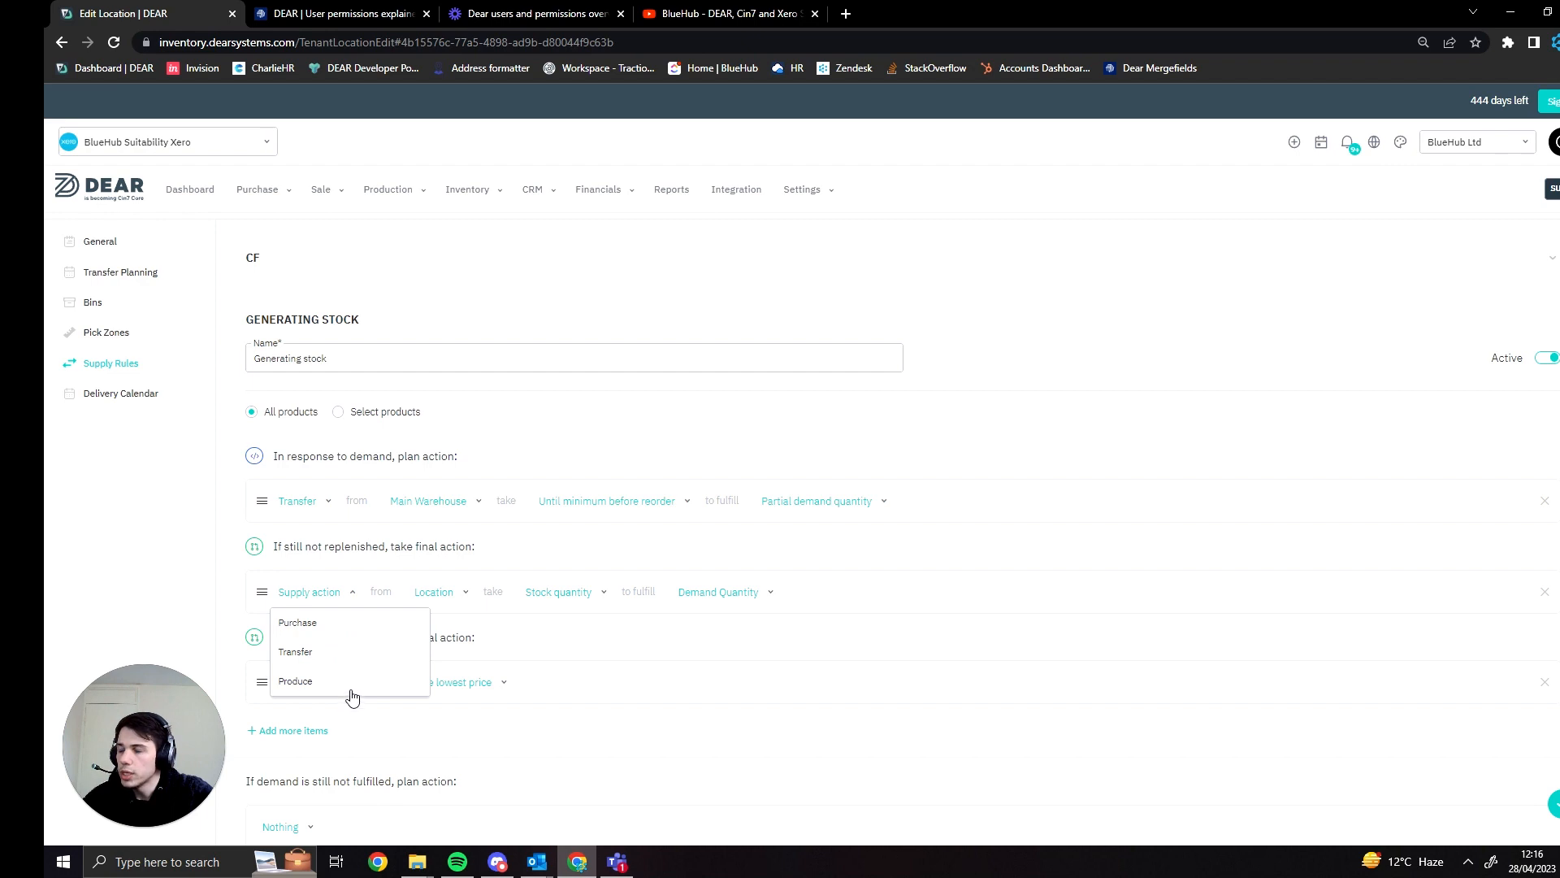
pyautogui.click(354, 687)
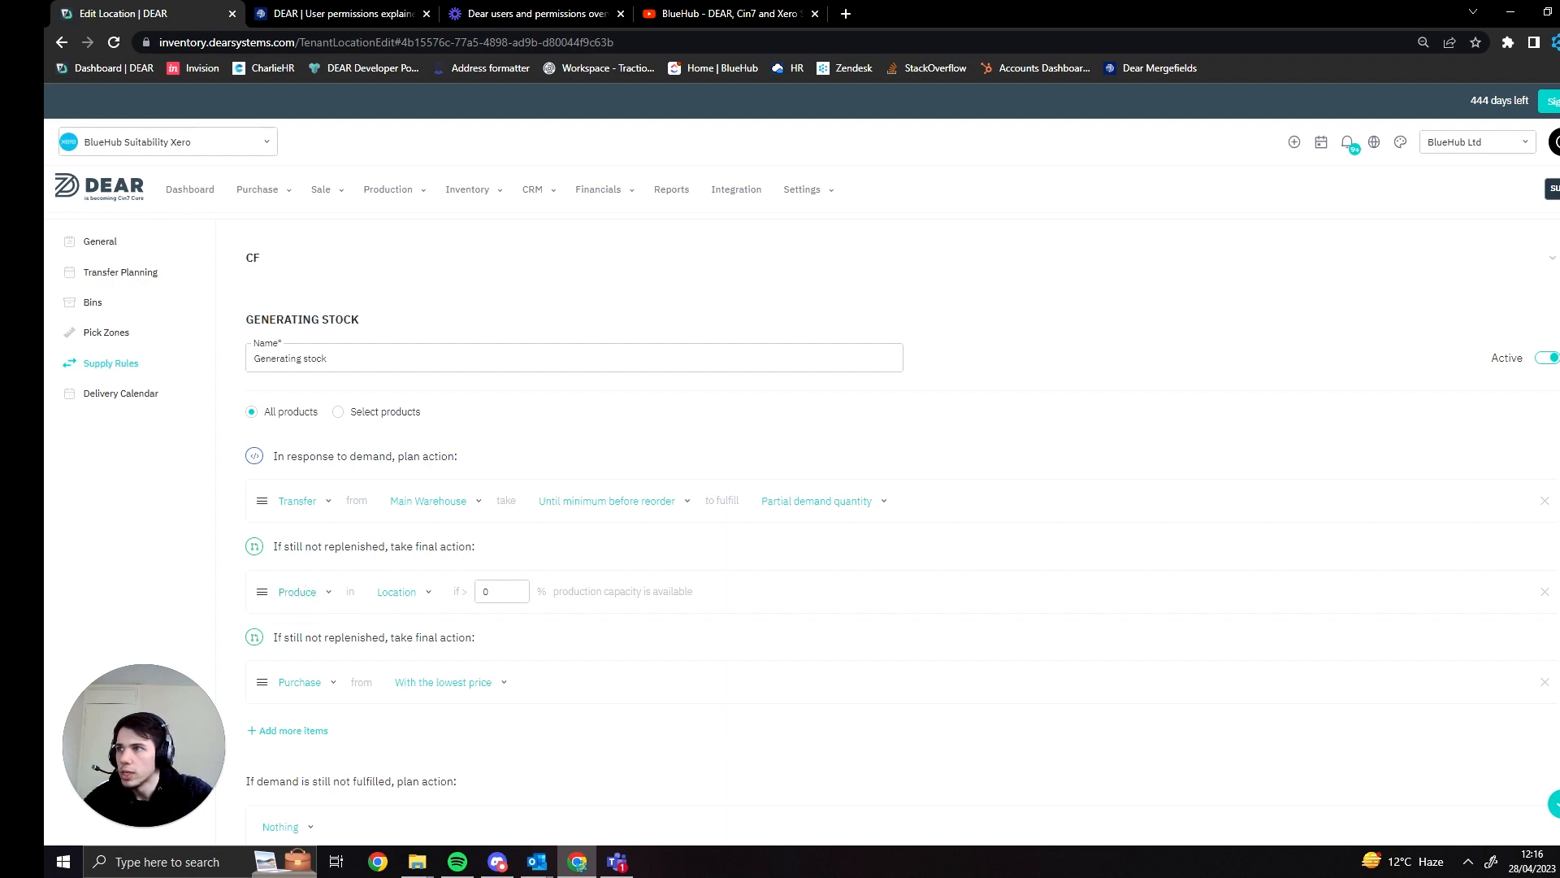
pyautogui.moveTo(248, 591); pyautogui.dragTo(252, 497)
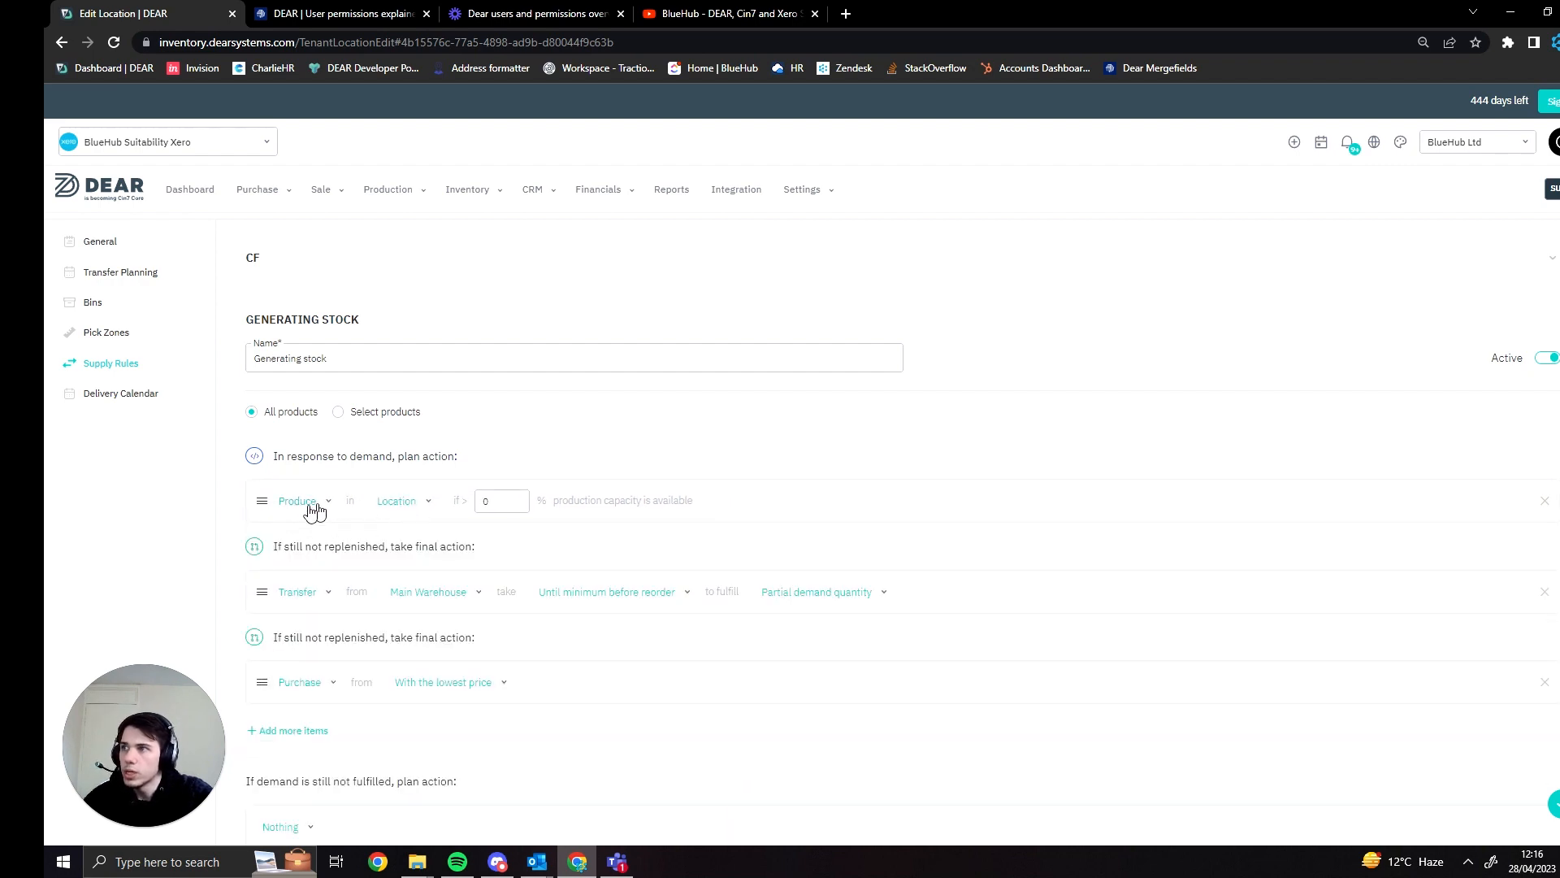
# - Set the Produce action's location to Main Warehouse, with a production capacity threshold of 0%
pyautogui.click(395, 502)
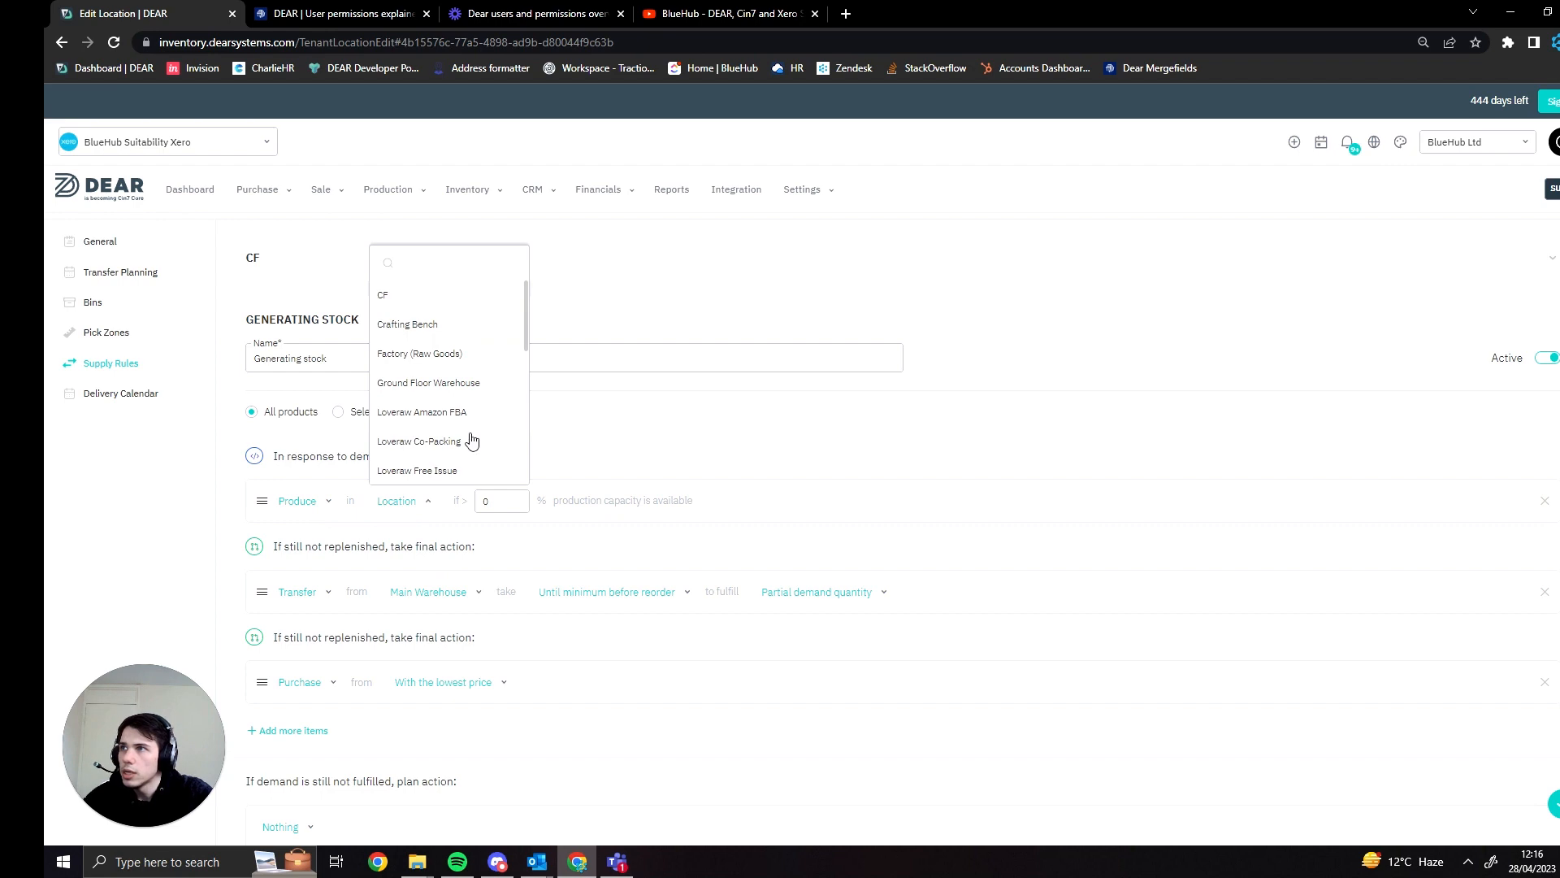
pyautogui.scroll(-2, 462, 439)
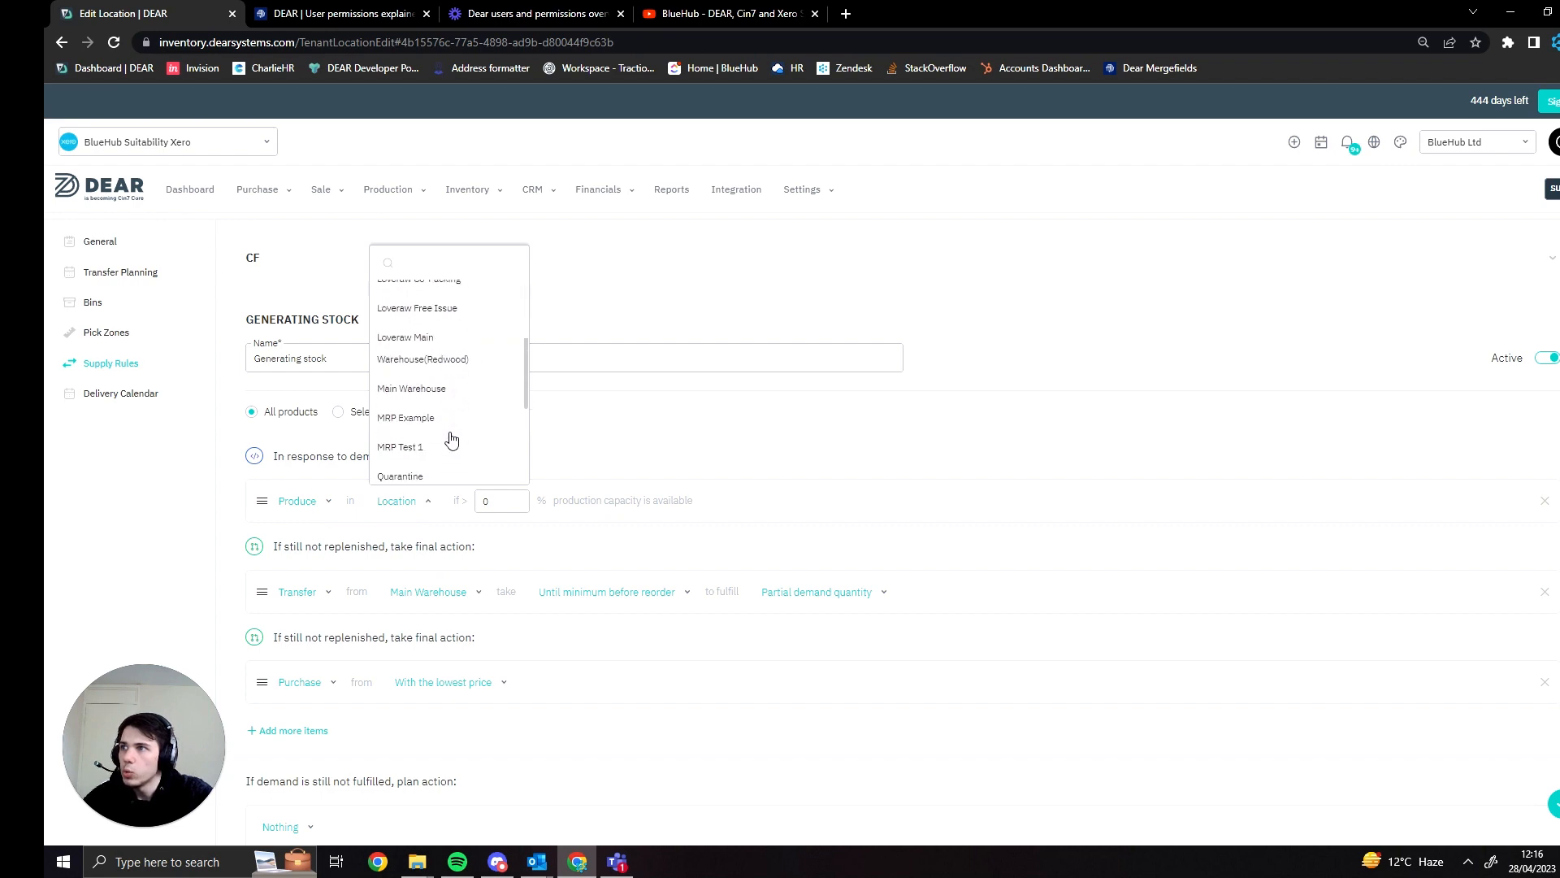
pyautogui.click(444, 390)
pyautogui.click(529, 500)
pyautogui.write('0')
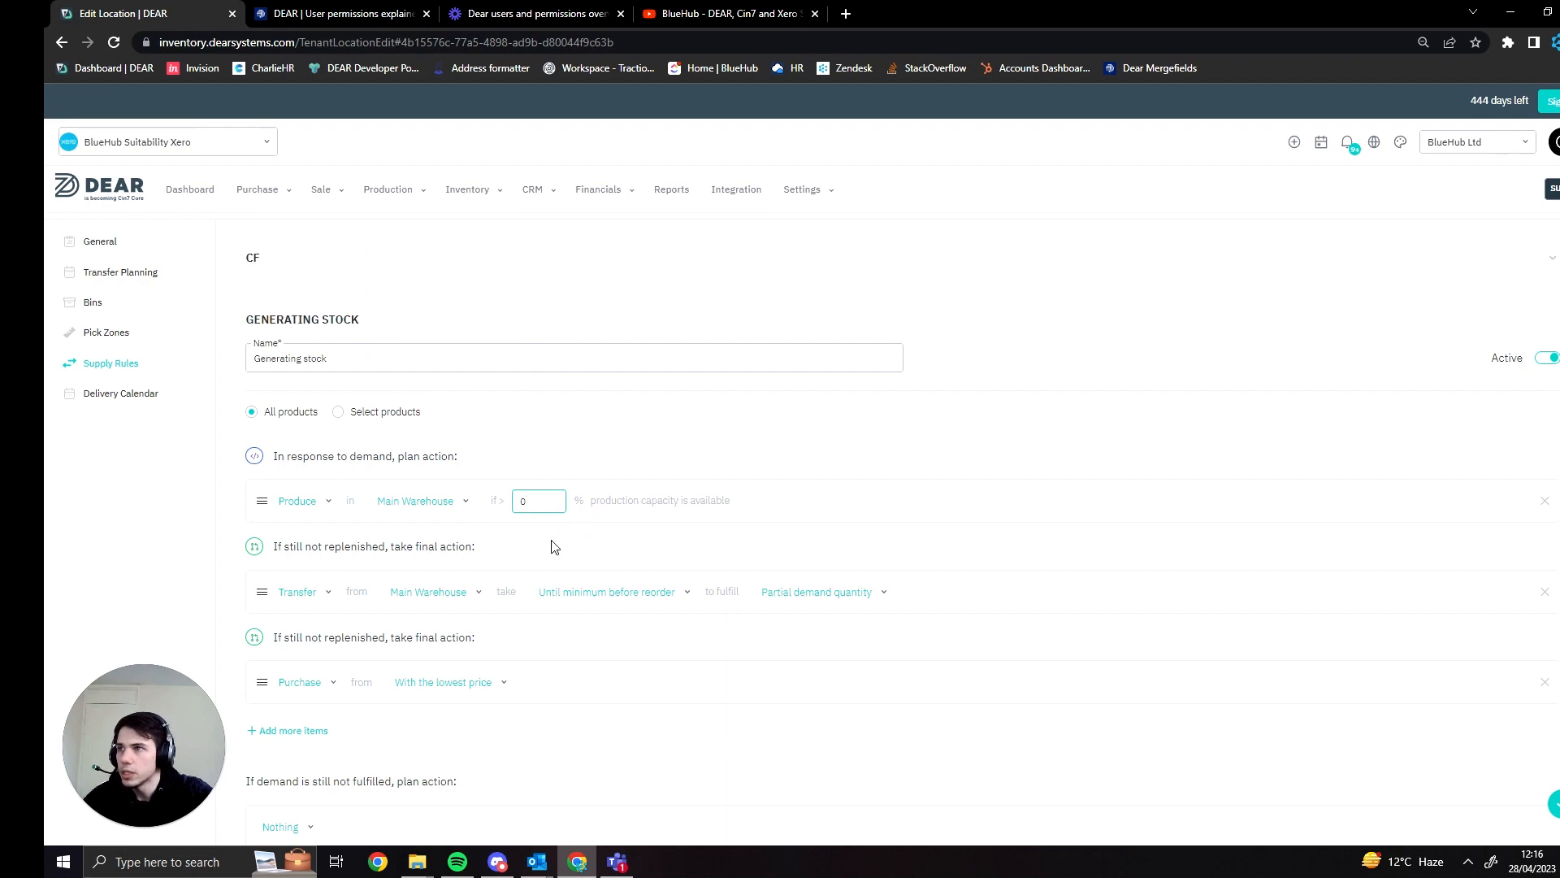
pyautogui.click(529, 543)
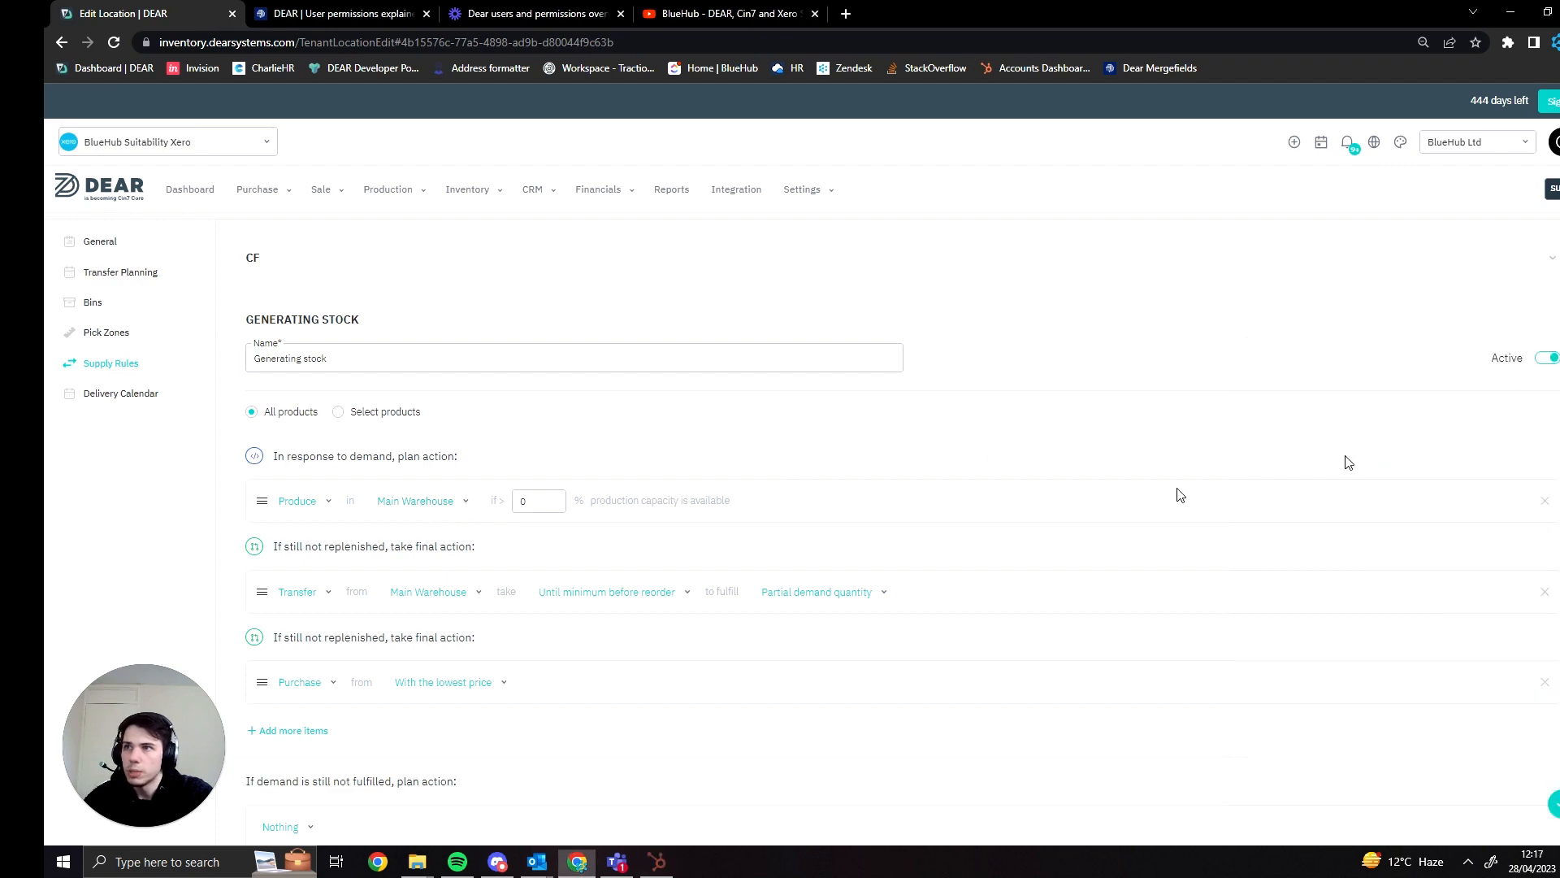
# - Review the location options for the Produce action and the full order of actions in the Generating stock rule
pyautogui.click(433, 510)
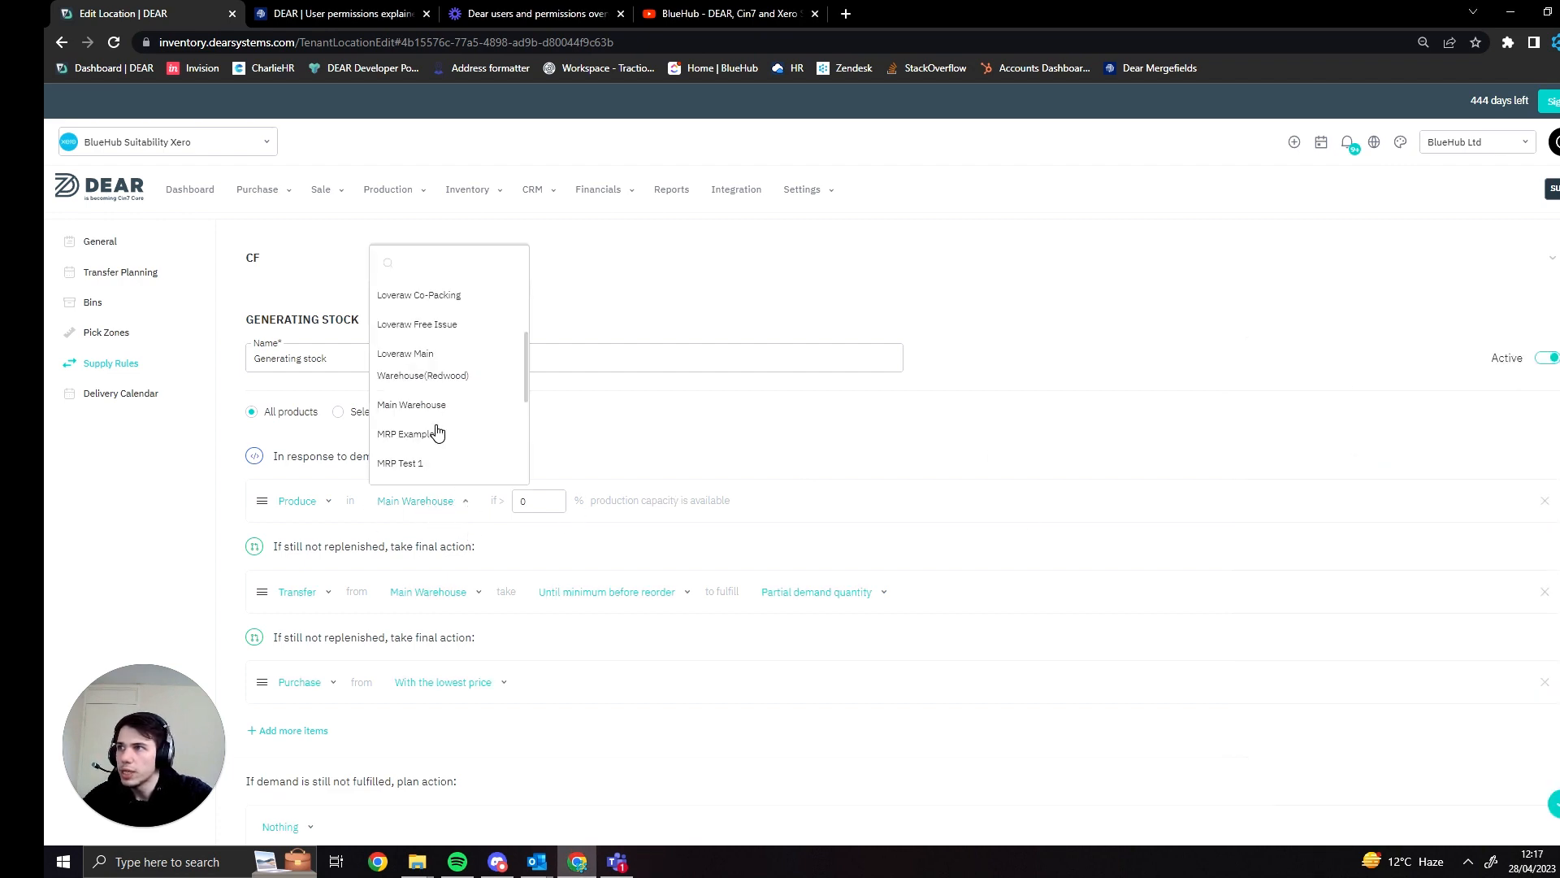
pyautogui.scroll(-1, 435, 434)
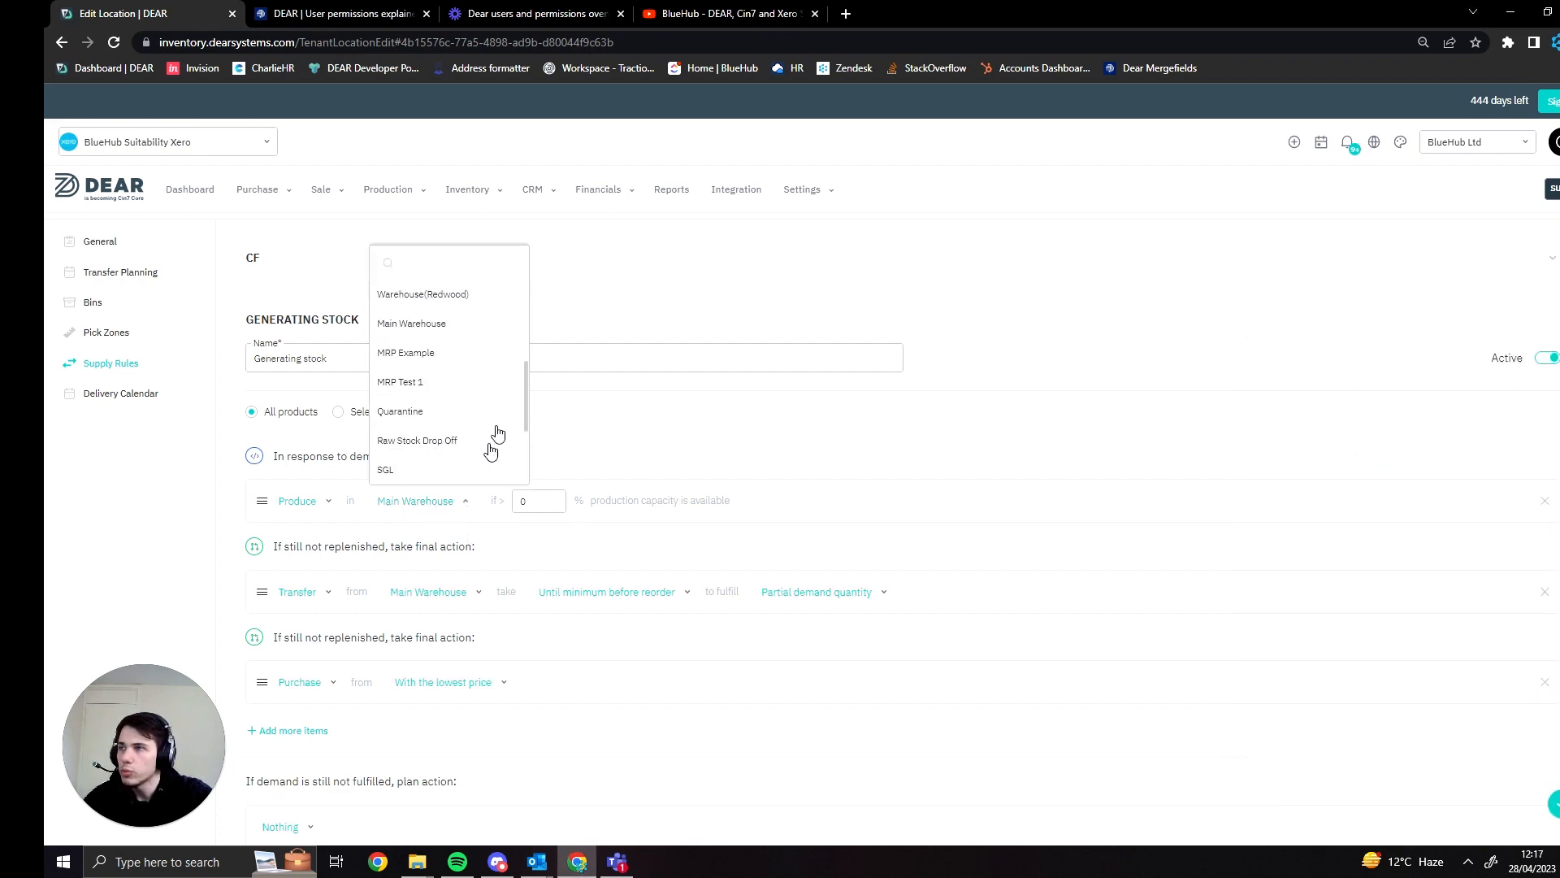
pyautogui.click(770, 460)
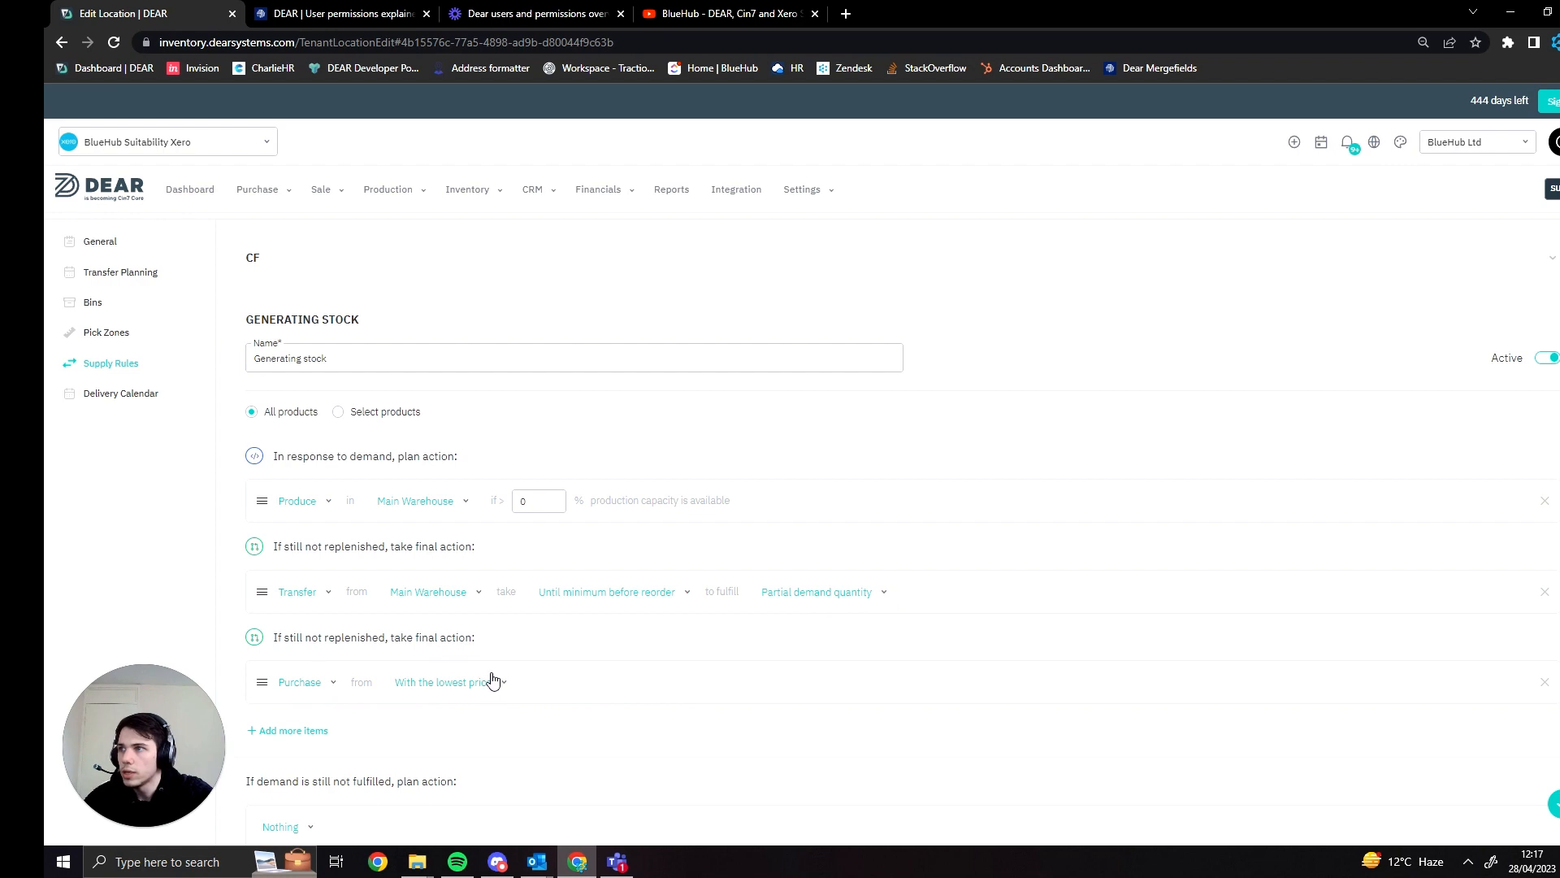
pyautogui.scroll(-1, 497, 675)
pyautogui.scroll(1, 513, 665)
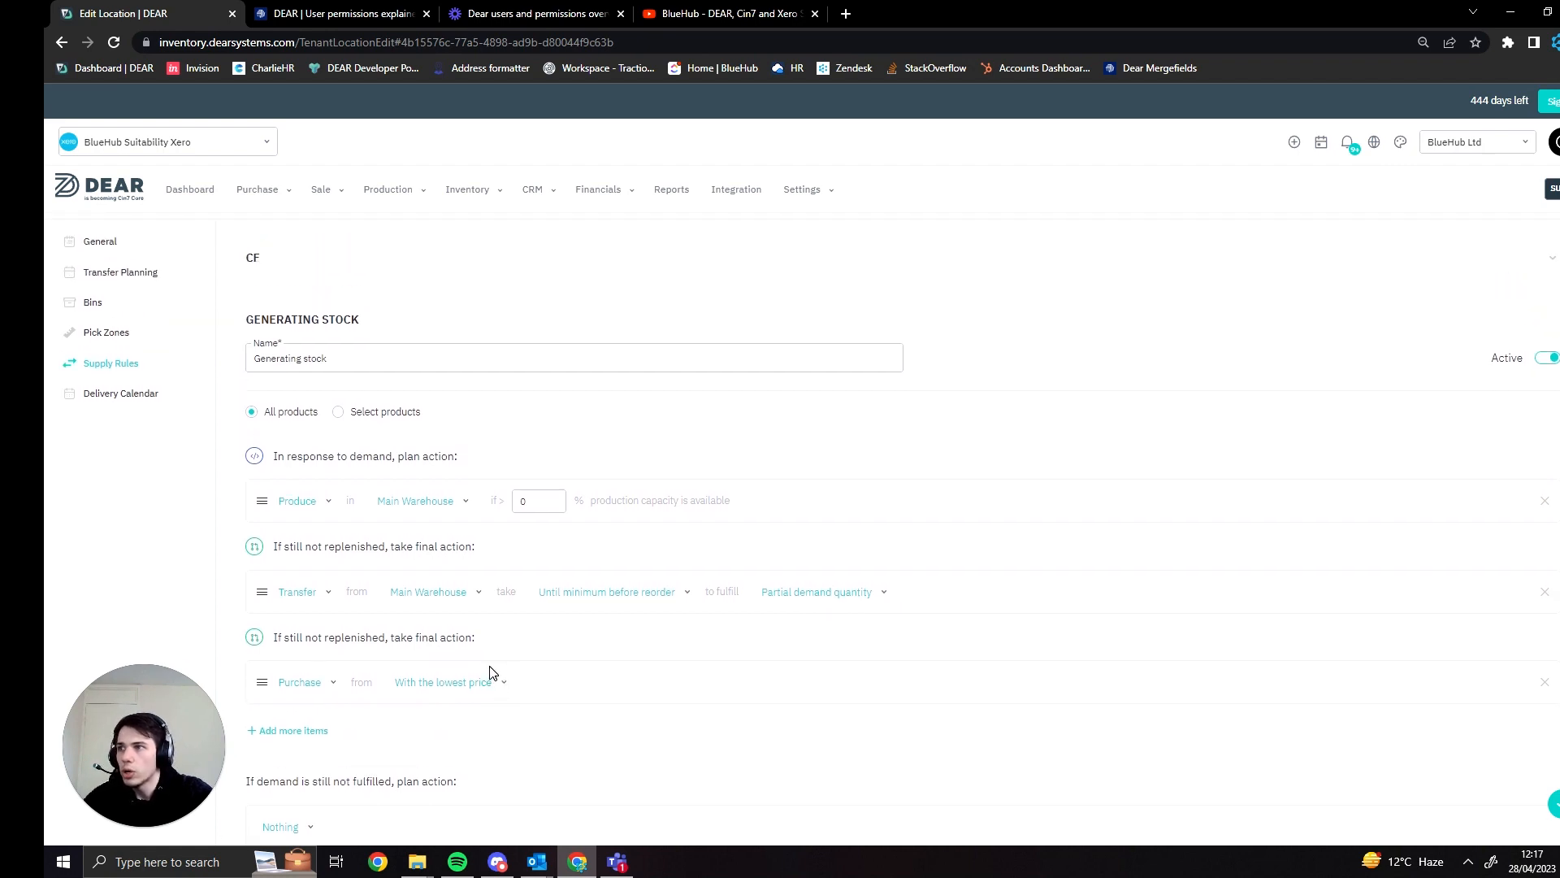
pyautogui.scroll(-1, 504, 642)
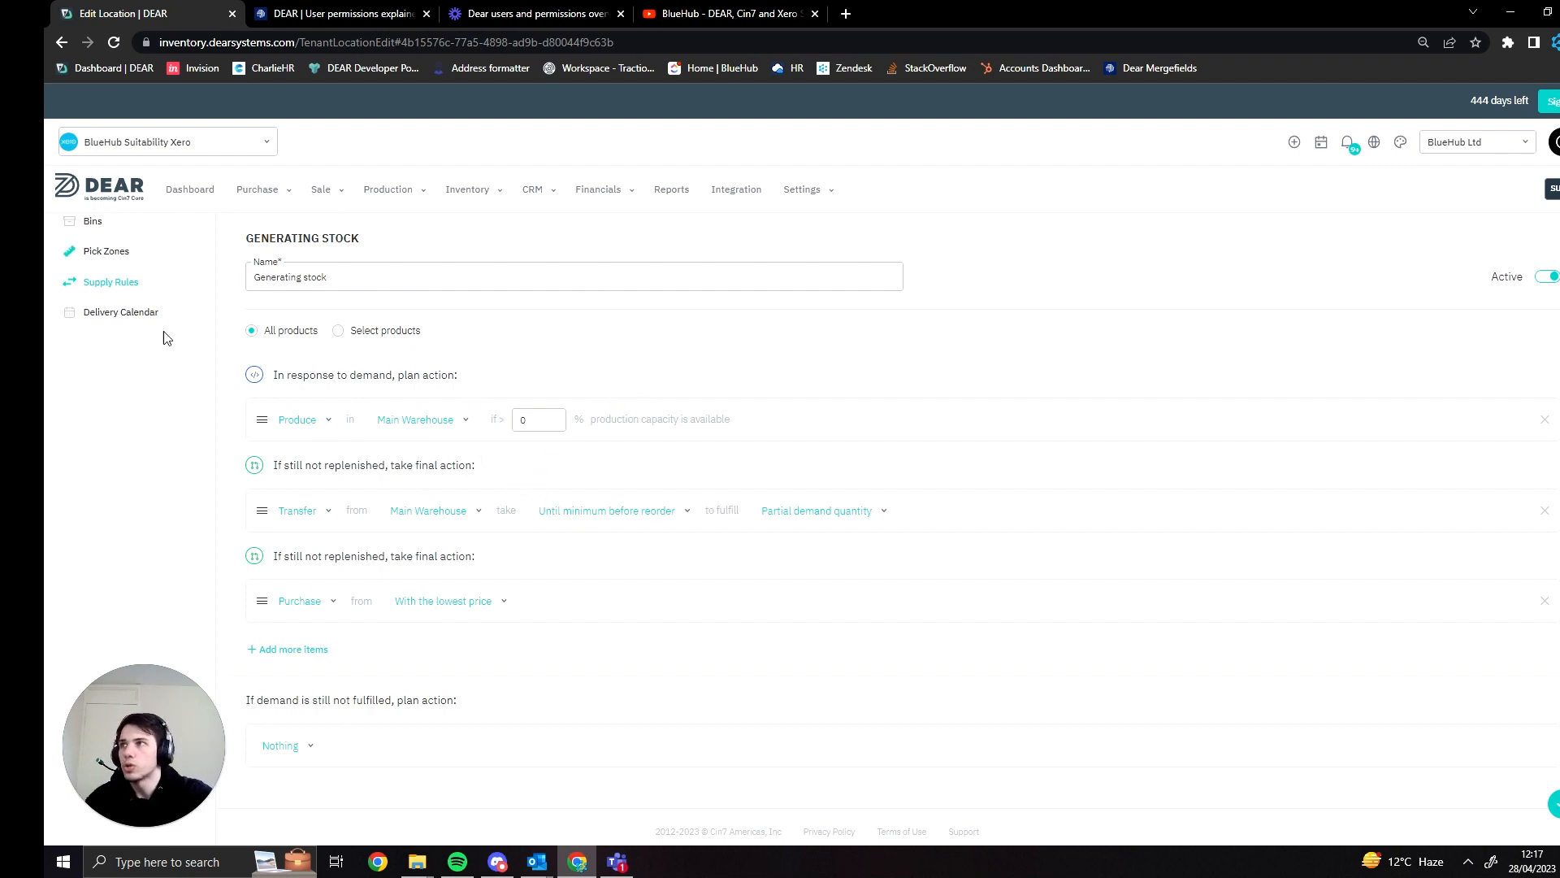
pyautogui.scroll(2, 515, 488)
pyautogui.scroll(-1, 529, 494)
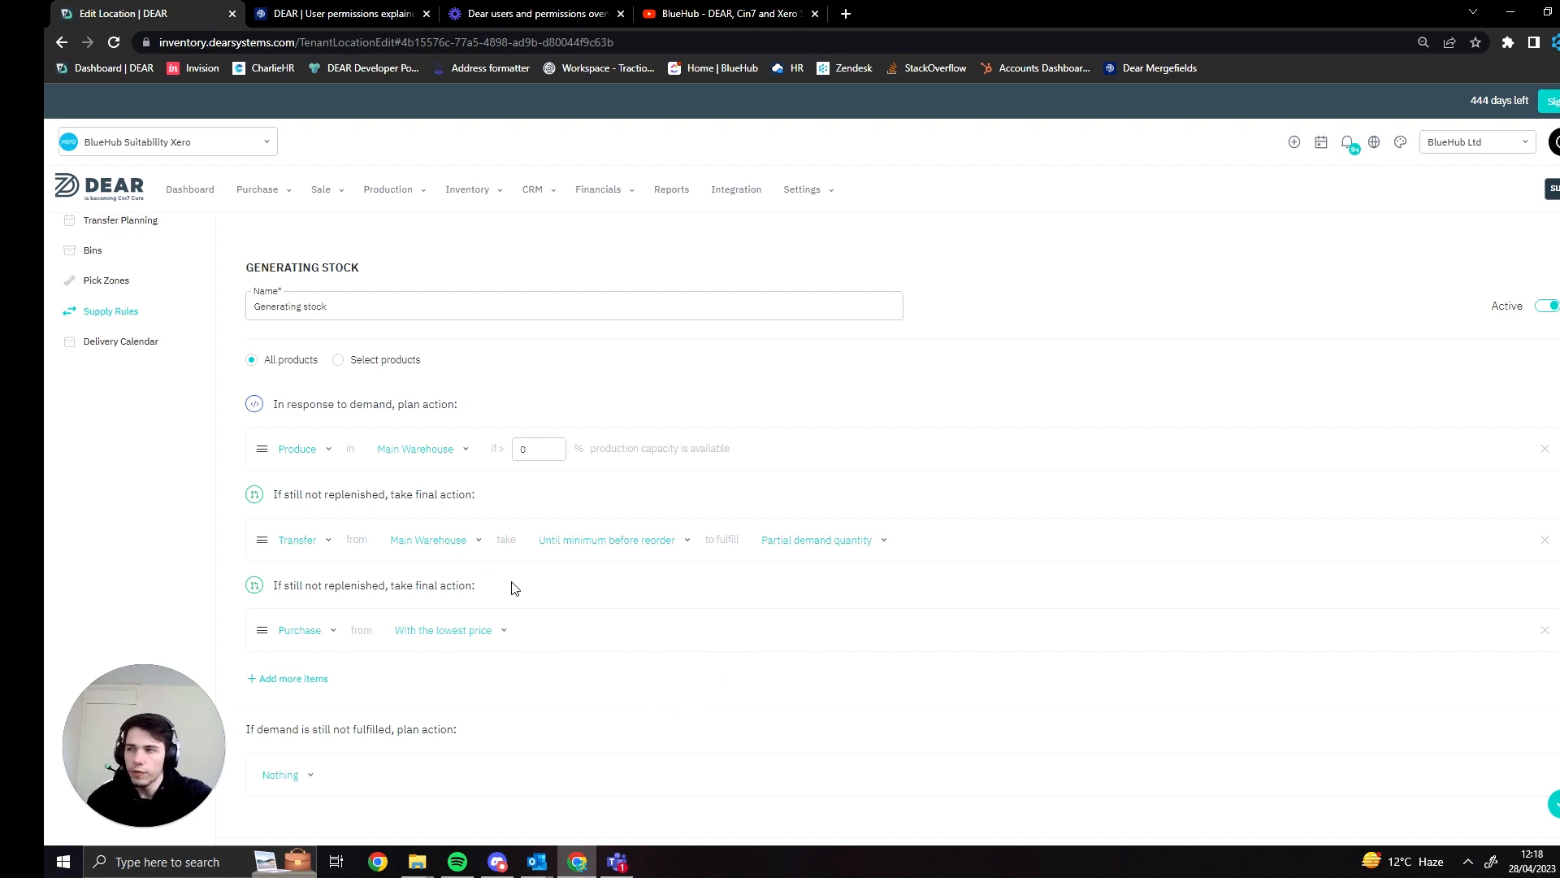
pyautogui.scroll(1, 455, 567)
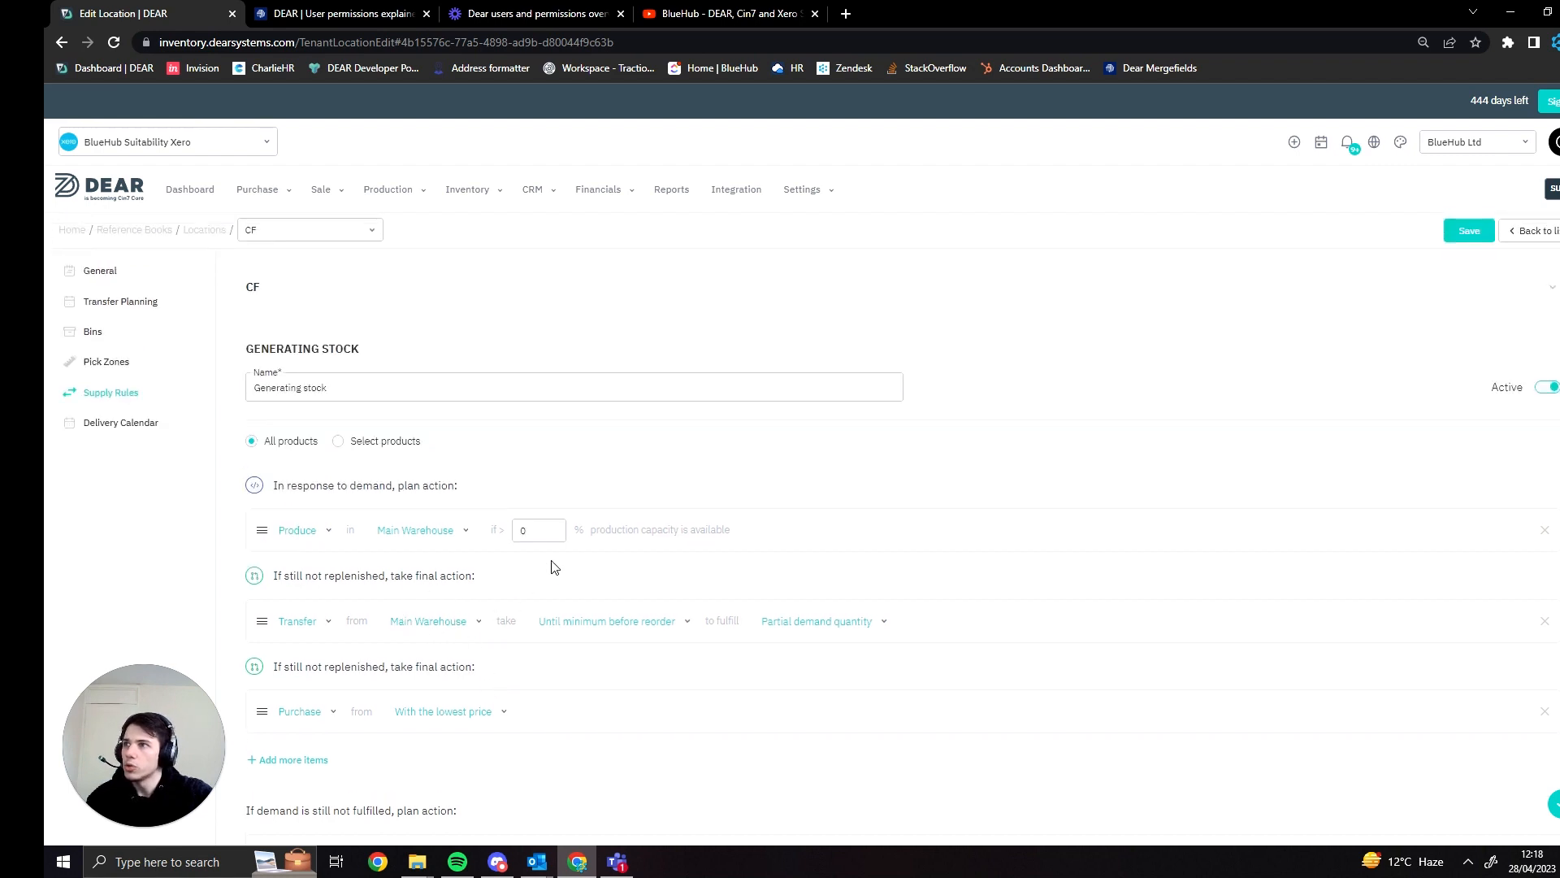
pyautogui.scroll(-1, 672, 610)
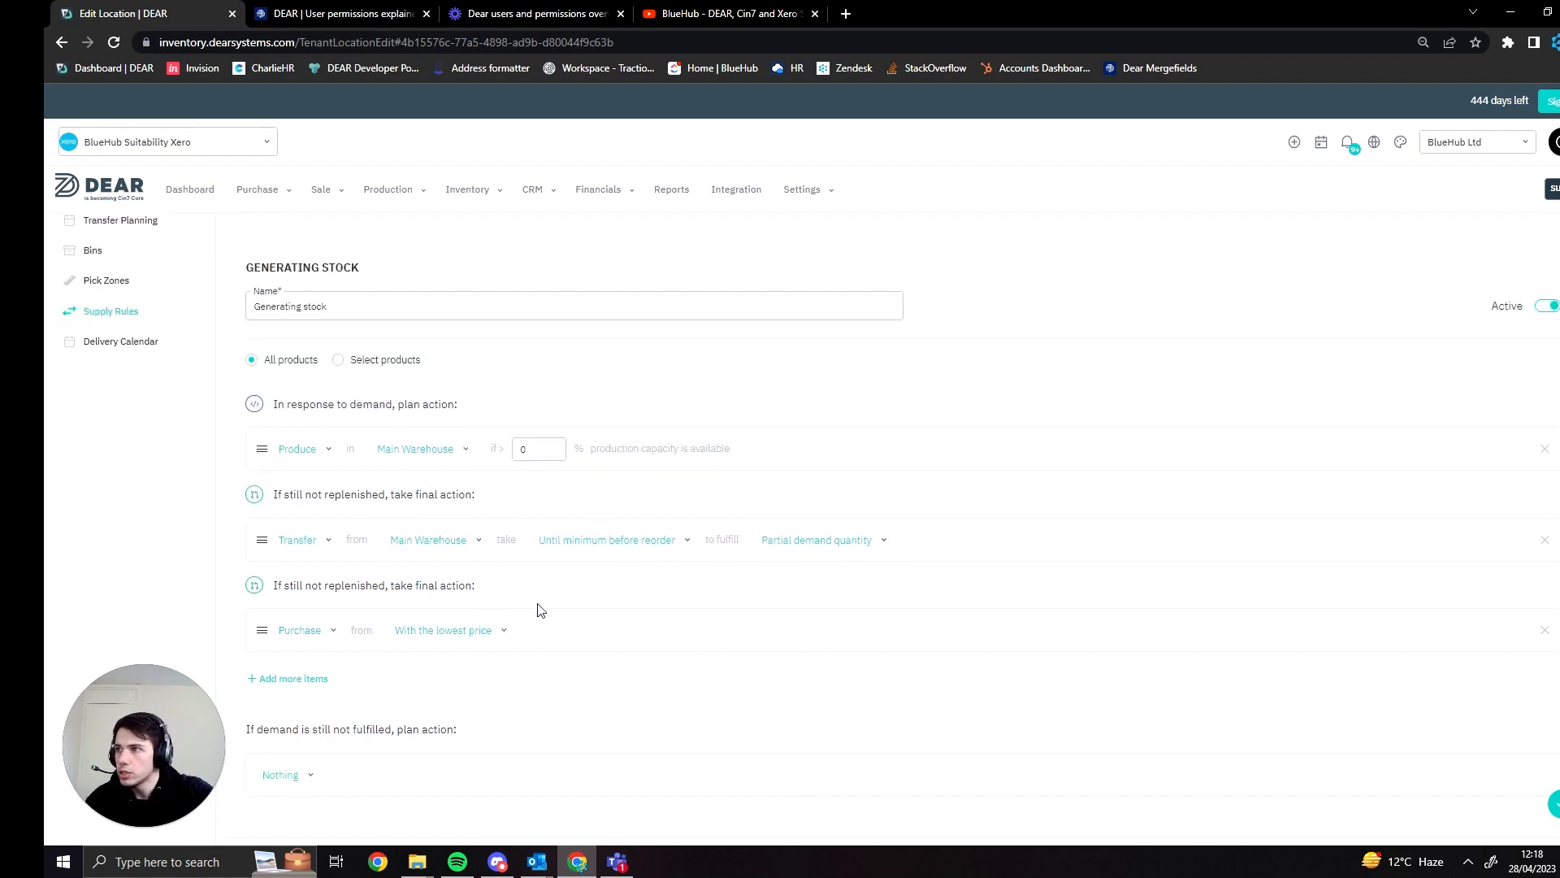